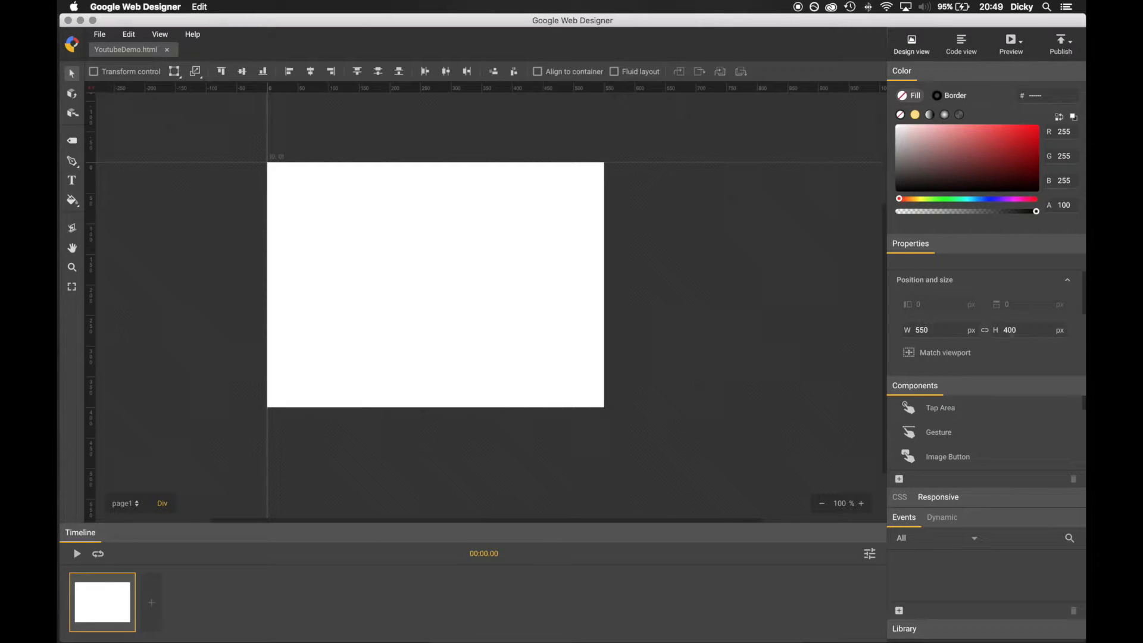
# Step: Set the page size to 1280 px wide and 720 px high
pyautogui.click(941, 331)
pyautogui.write('1280')
pyautogui.click(1035, 329)
pyautogui.write('720')
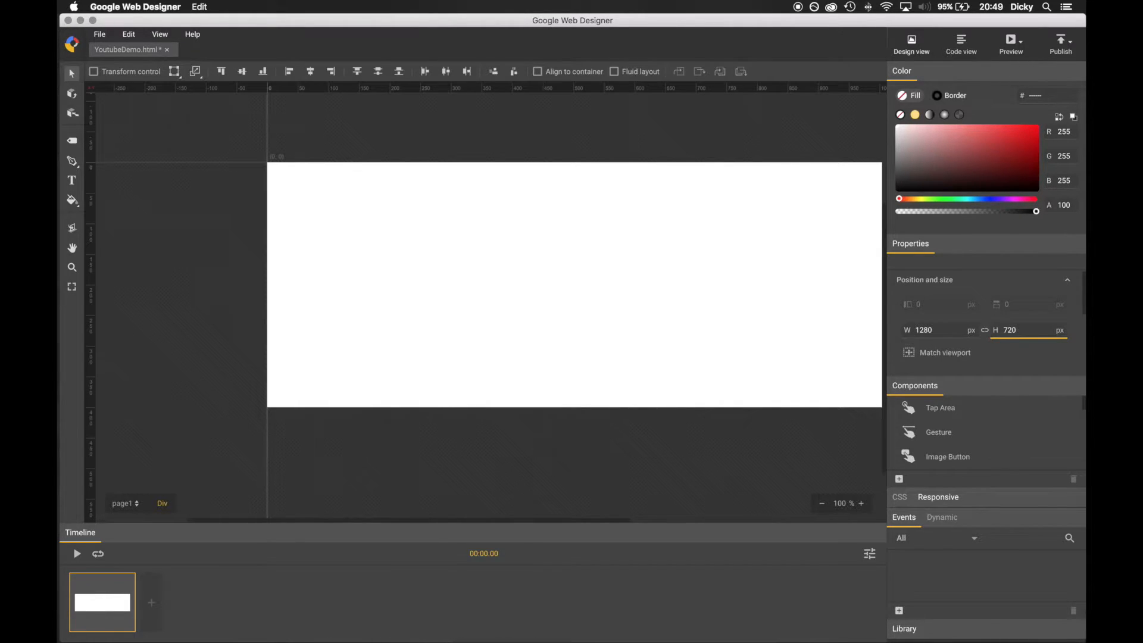
pyautogui.press('Return')
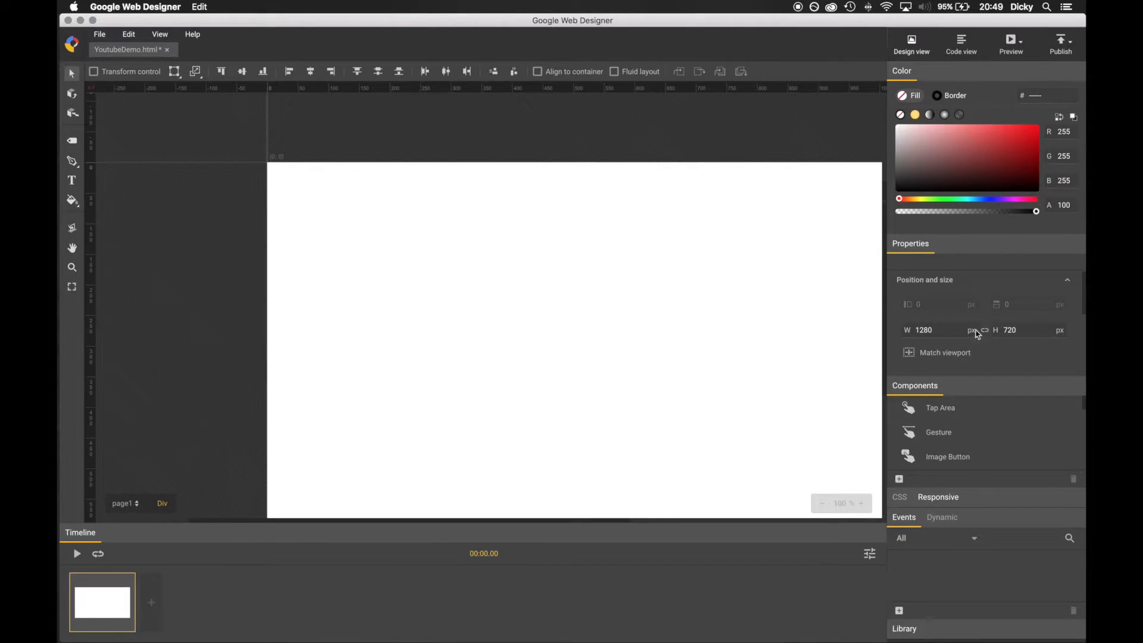
# Step: Place a YouTube component in the upper-left area of the white page
pyautogui.click(821, 504)
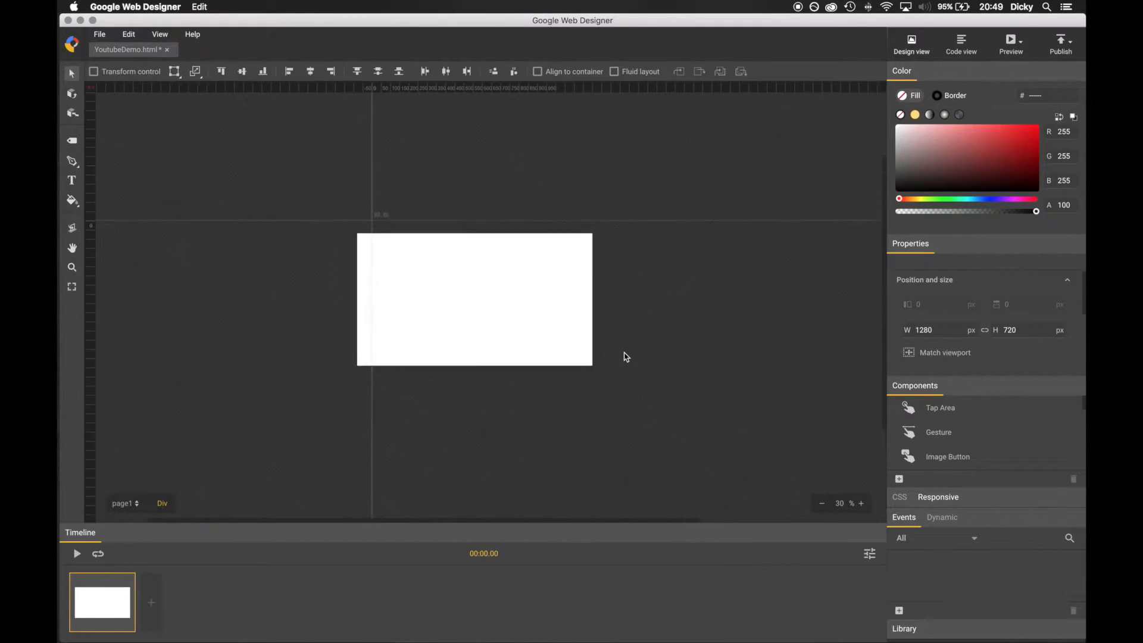
pyautogui.click(862, 505)
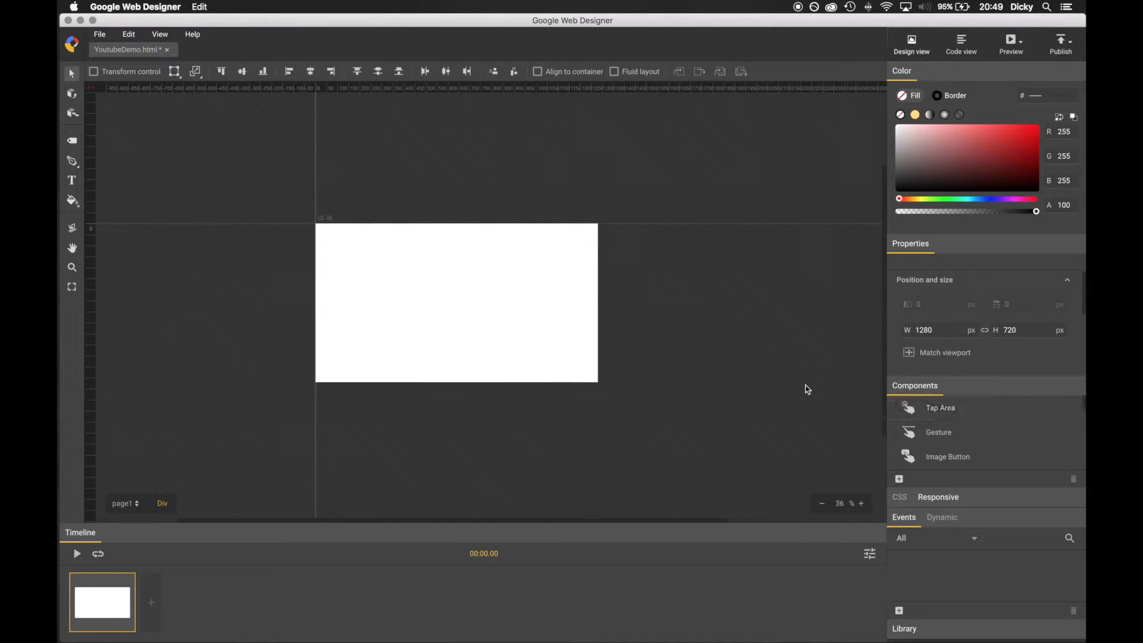
pyautogui.scroll(-1, 649, 281)
pyautogui.hscroll(-1, 649, 280)
pyautogui.hscroll(-1, 648, 280)
pyautogui.scroll(1, 648, 281)
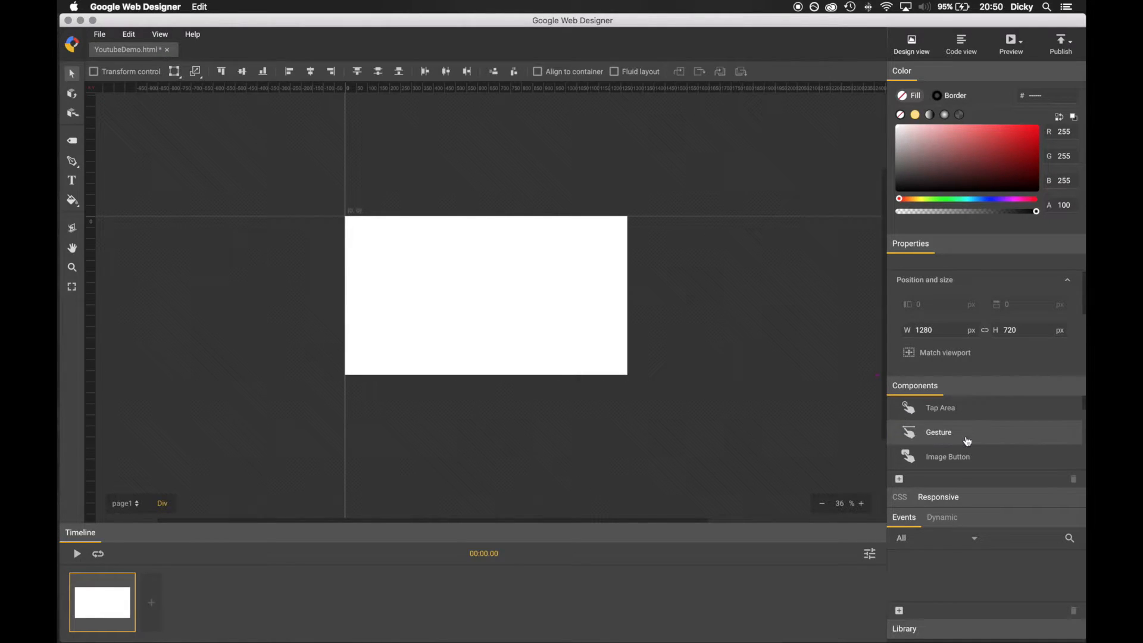
pyautogui.scroll(-3, 978, 419)
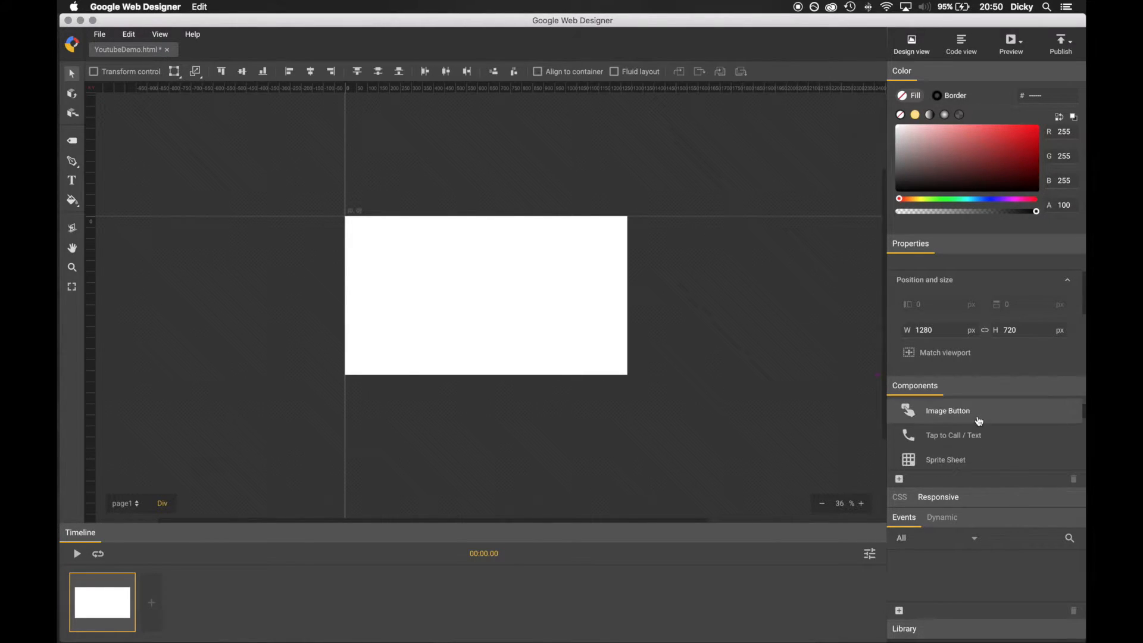
pyautogui.scroll(-5, 978, 419)
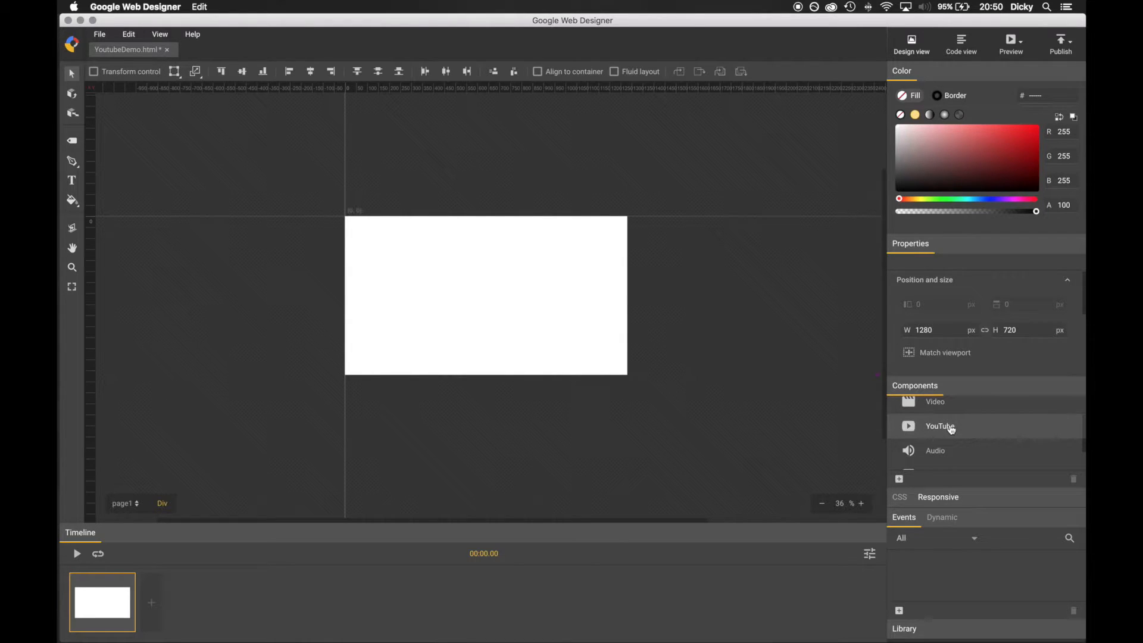
pyautogui.moveTo(951, 428); pyautogui.dragTo(392, 264)
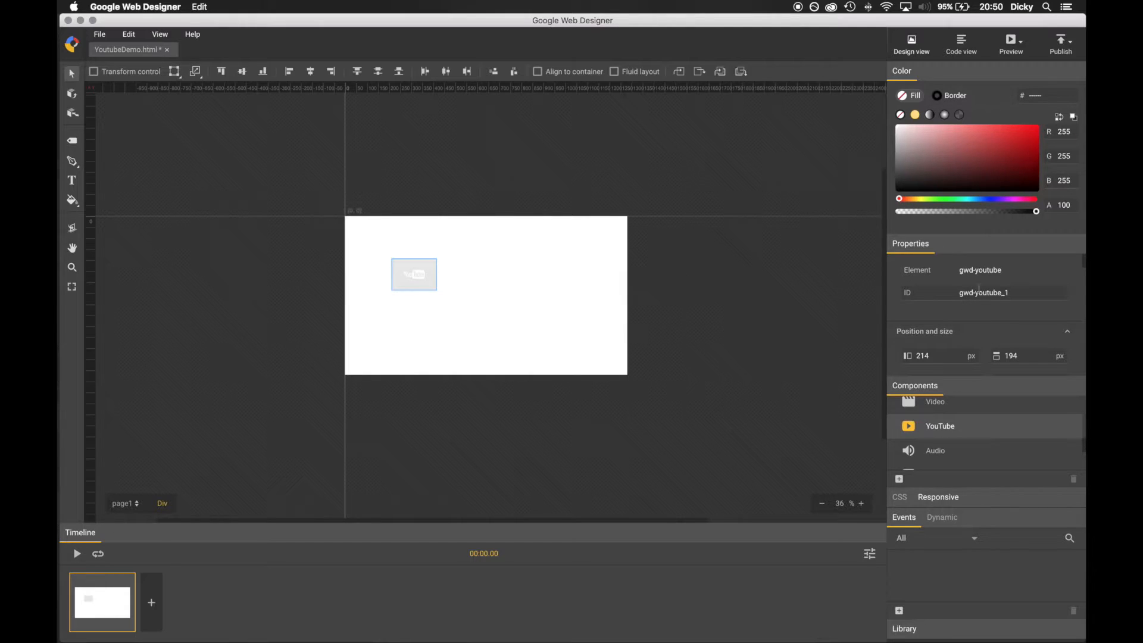
# Step: Resize the YouTube component to 1280 px wide and 720 px high
pyautogui.scroll(-3, 974, 331)
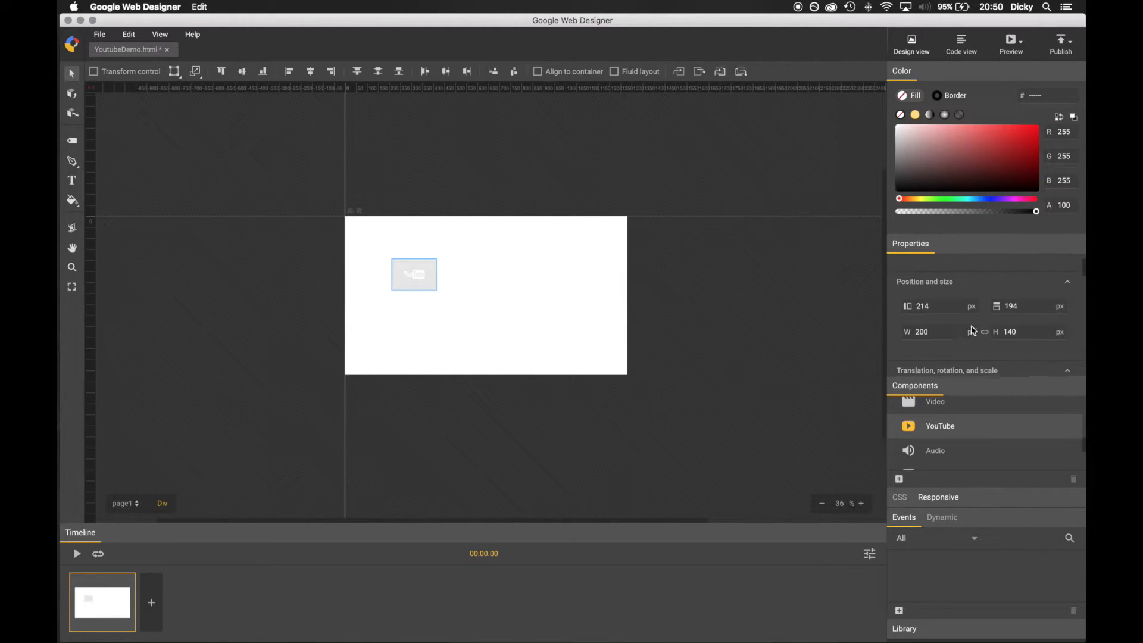
pyautogui.click(940, 308)
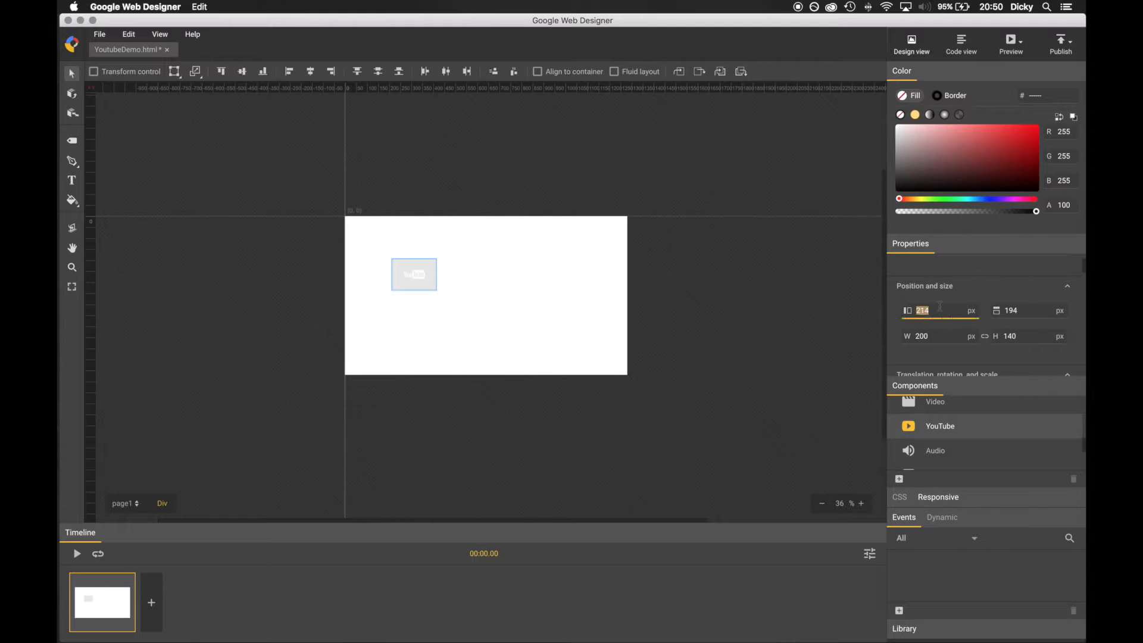
pyautogui.click(945, 338)
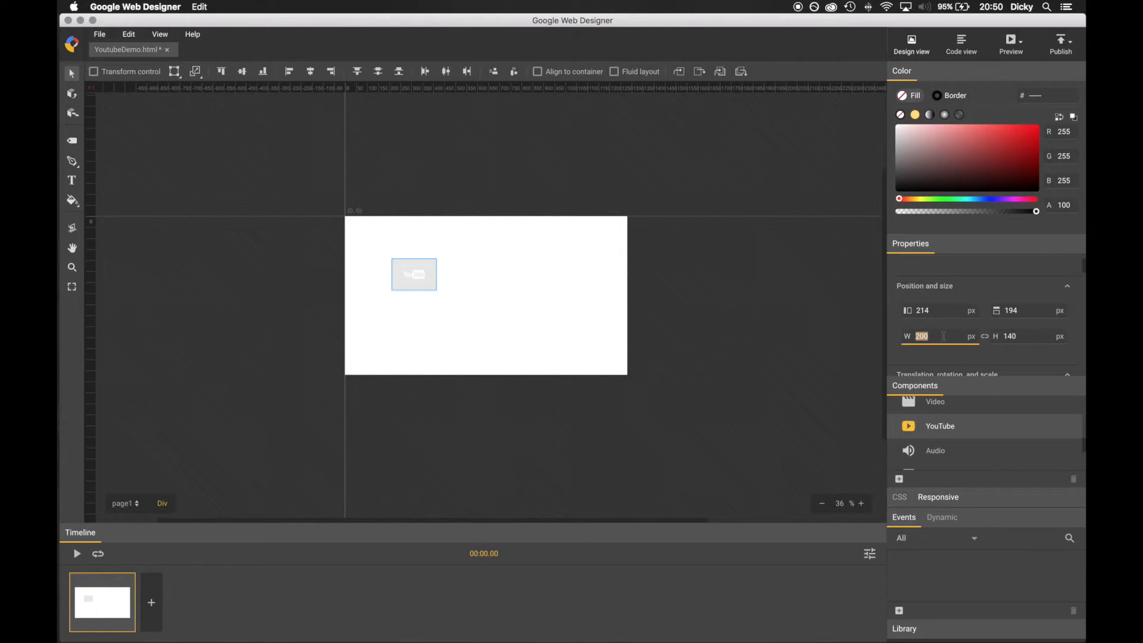
pyautogui.write('128')
pyautogui.press('Tab')
pyautogui.write('720')
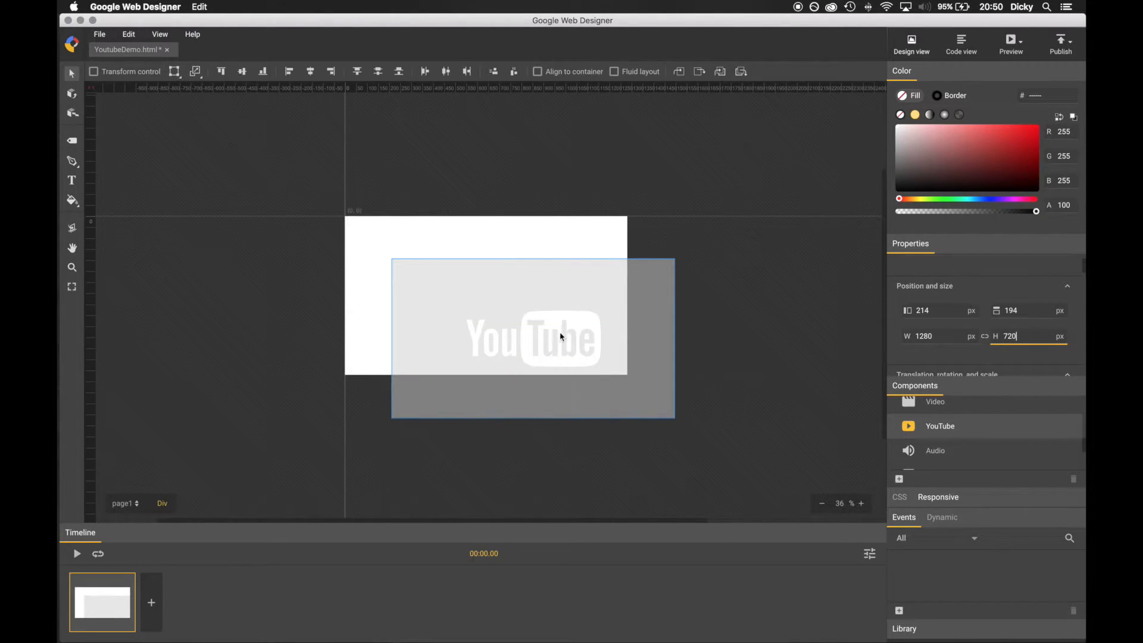
# Step: Turn on Align to container and centre the YouTube component horizontally and vertically on the page
pyautogui.click(582, 314)
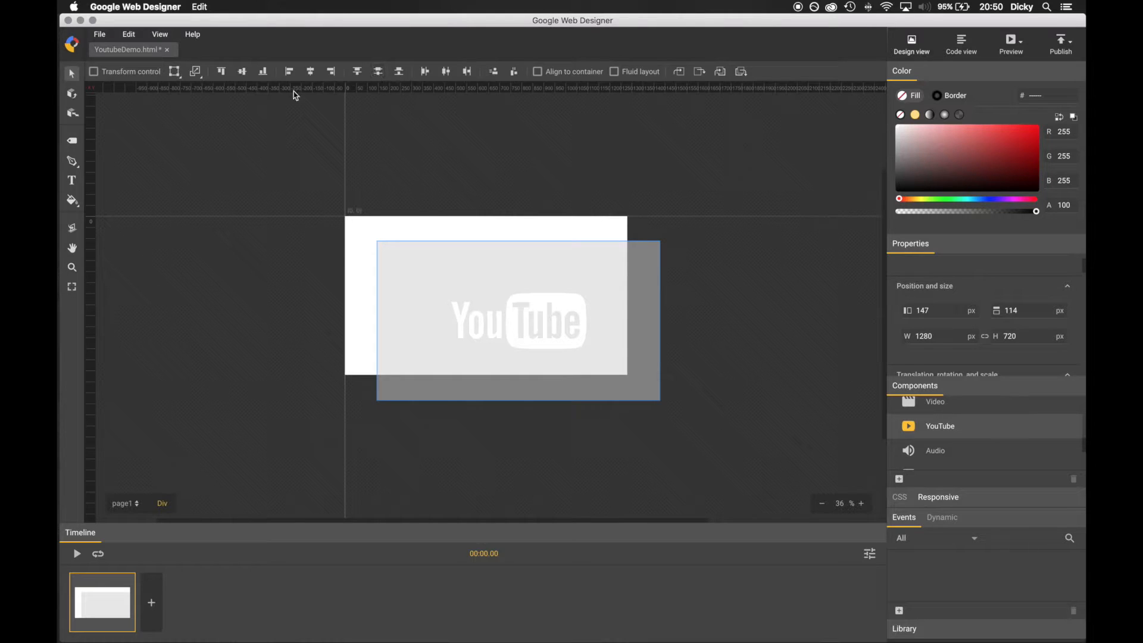
pyautogui.click(537, 71)
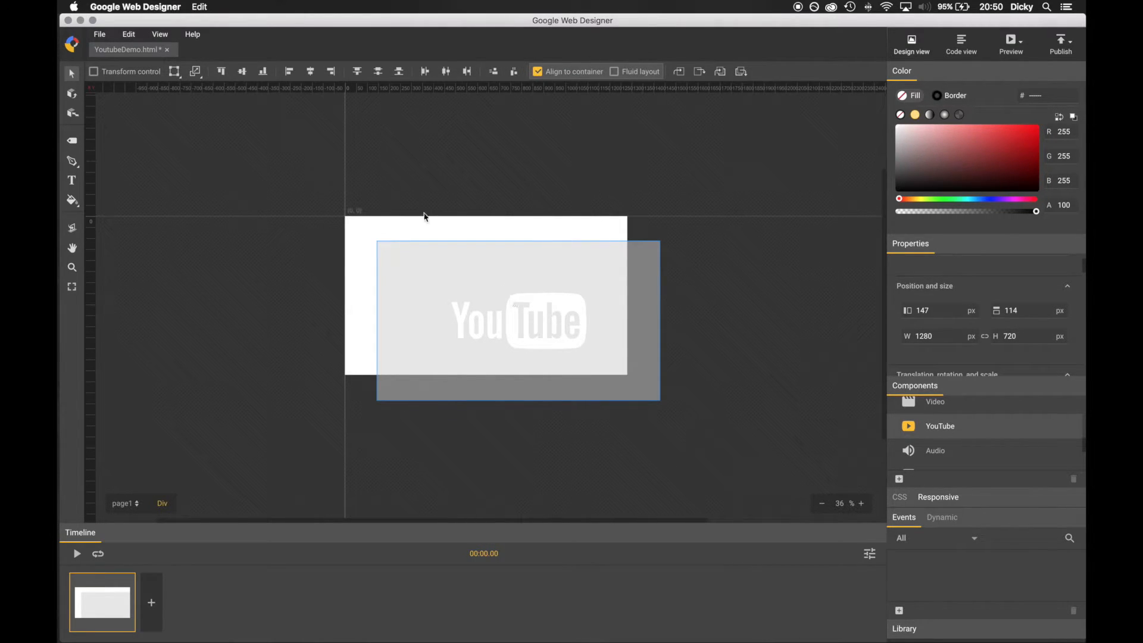
pyautogui.click(310, 71)
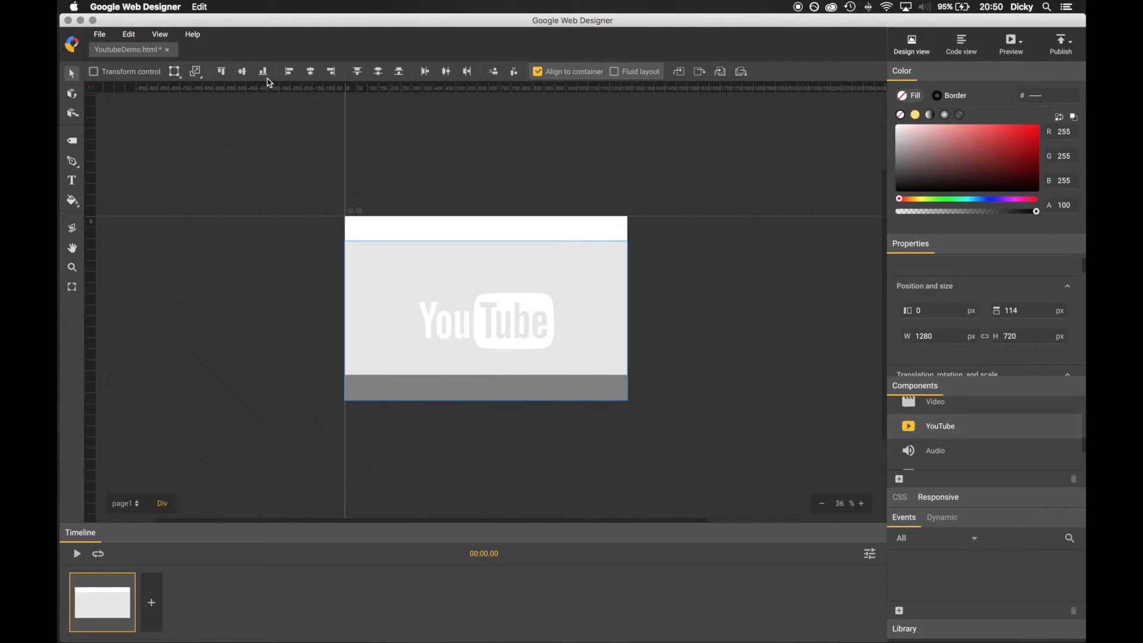
pyautogui.click(243, 75)
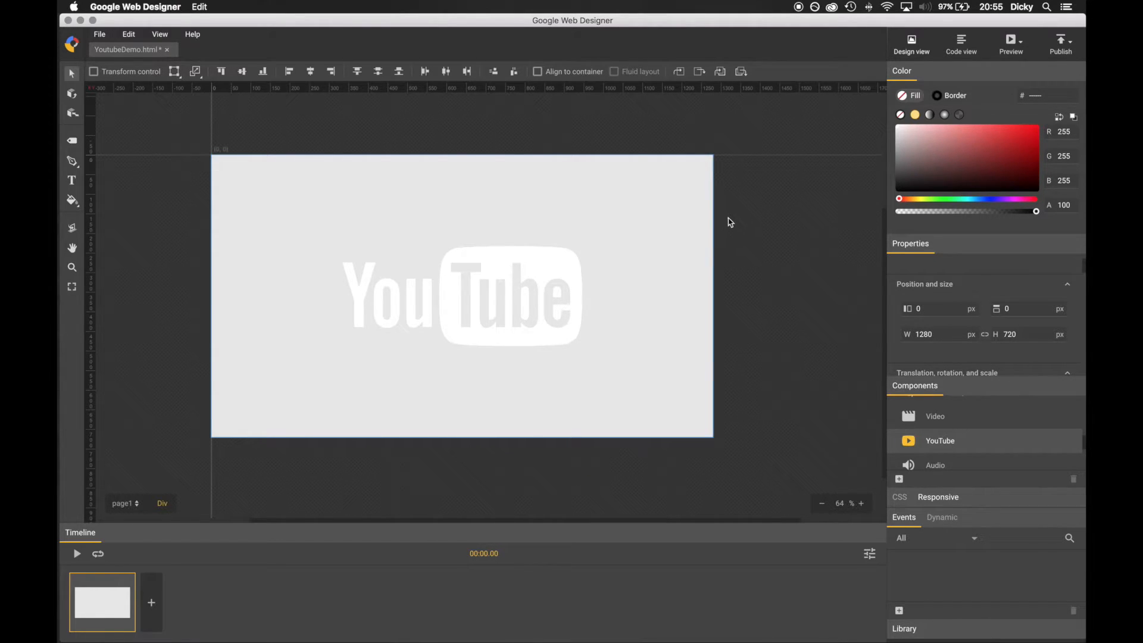
# Step: Name the YouTube component Iris in its YouTube properties
pyautogui.scroll(-3, 986, 341)
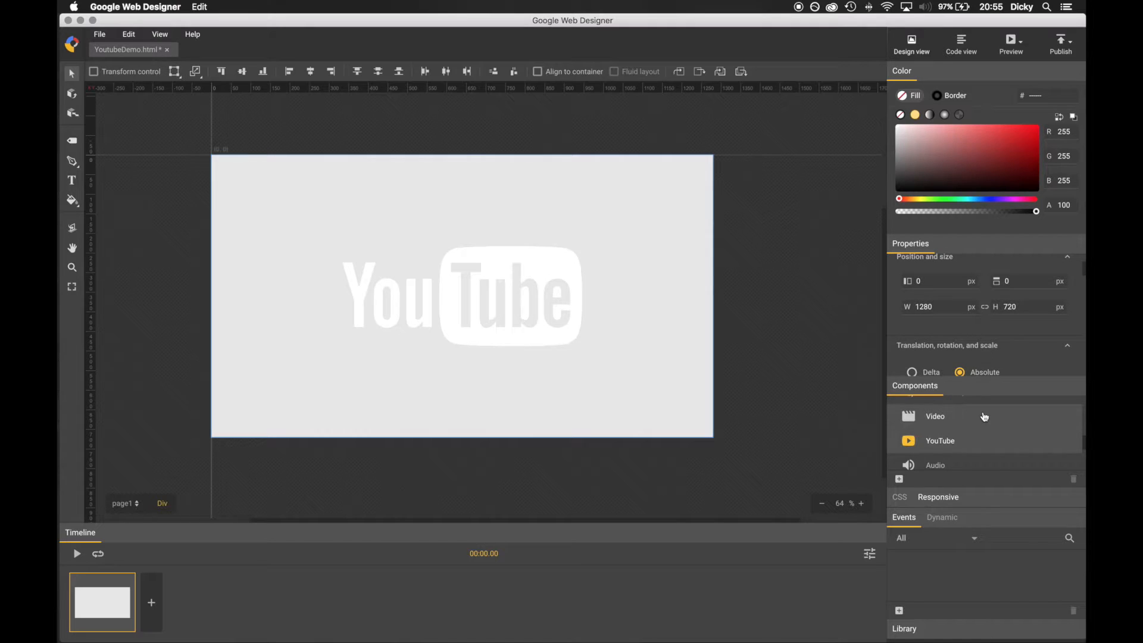
pyautogui.scroll(5, 989, 315)
pyautogui.scroll(-5, 989, 316)
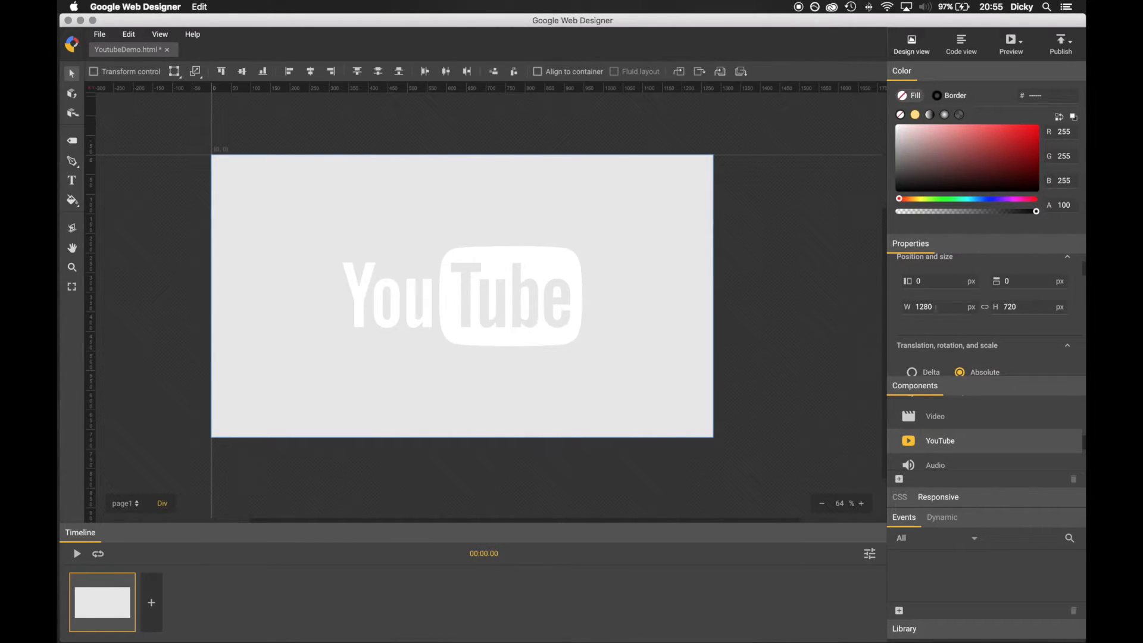
pyautogui.scroll(-5, 972, 300)
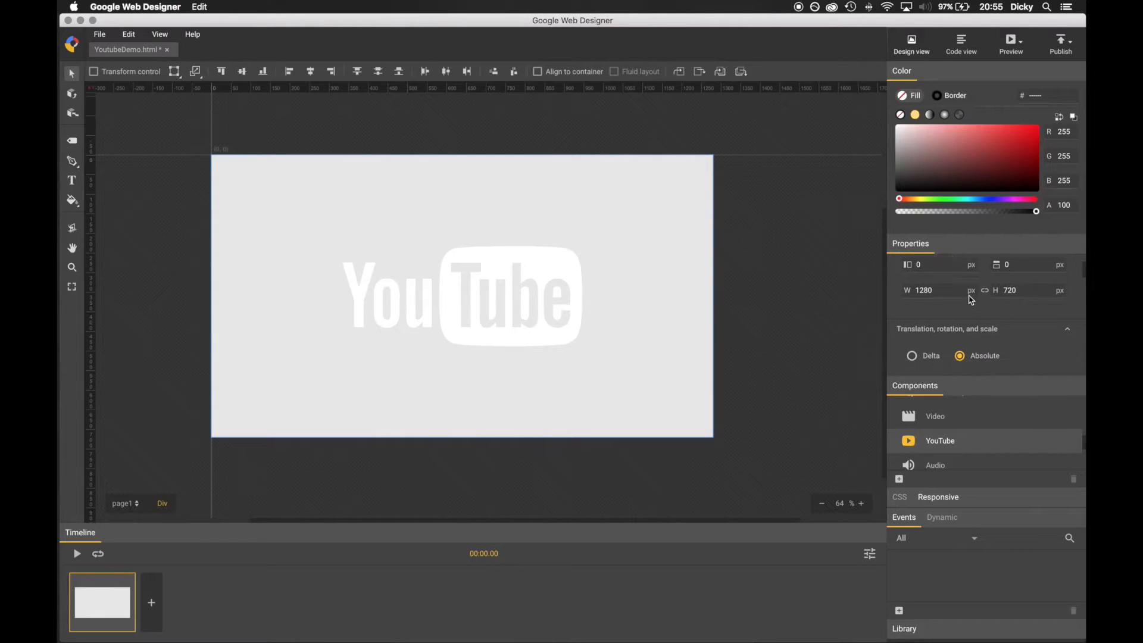
pyautogui.scroll(-3, 971, 300)
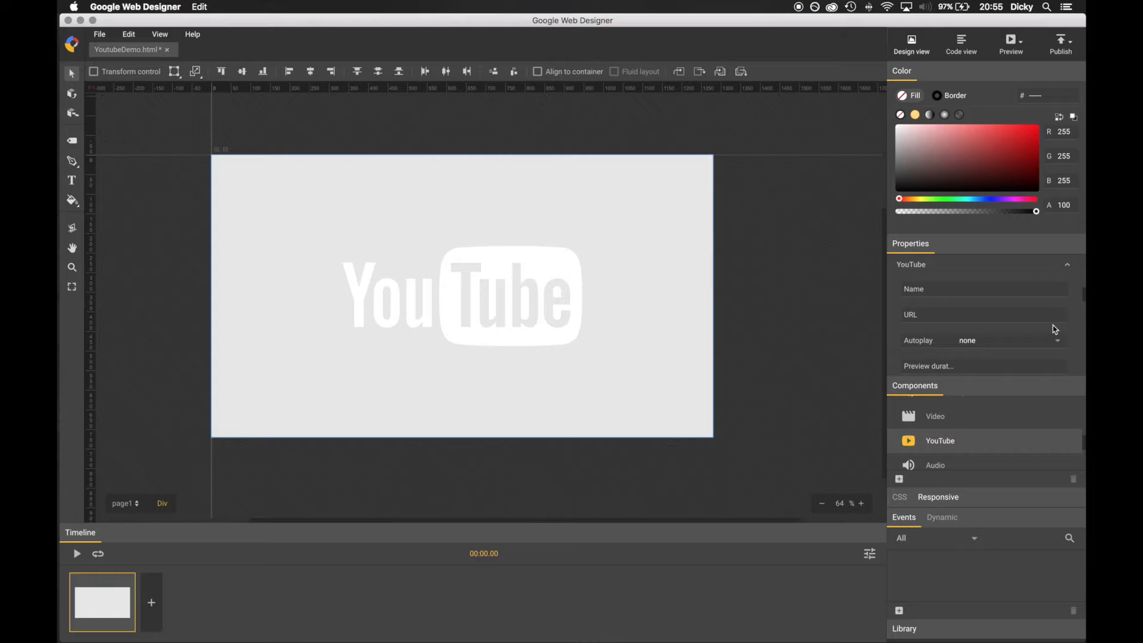
pyautogui.click(950, 289)
# Step: Switch to Chrome and copy the share link of the Photoshop 3D realistic rendering tutorial CS5 video
pyautogui.click(982, 314)
pyautogui.moveTo(62, 476)
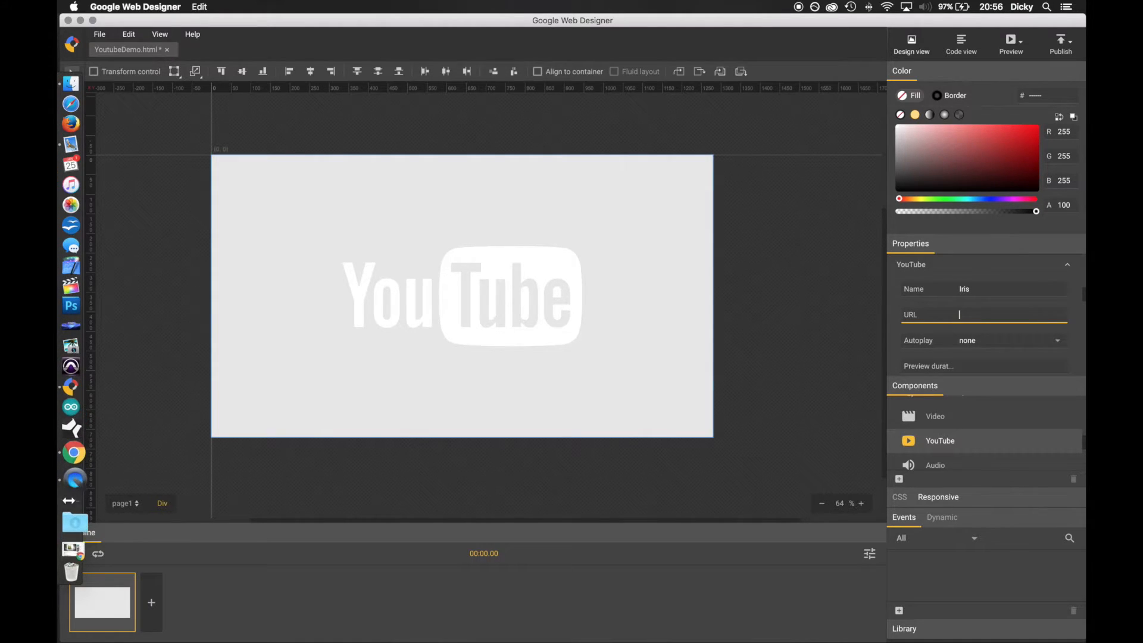
pyautogui.click(71, 544)
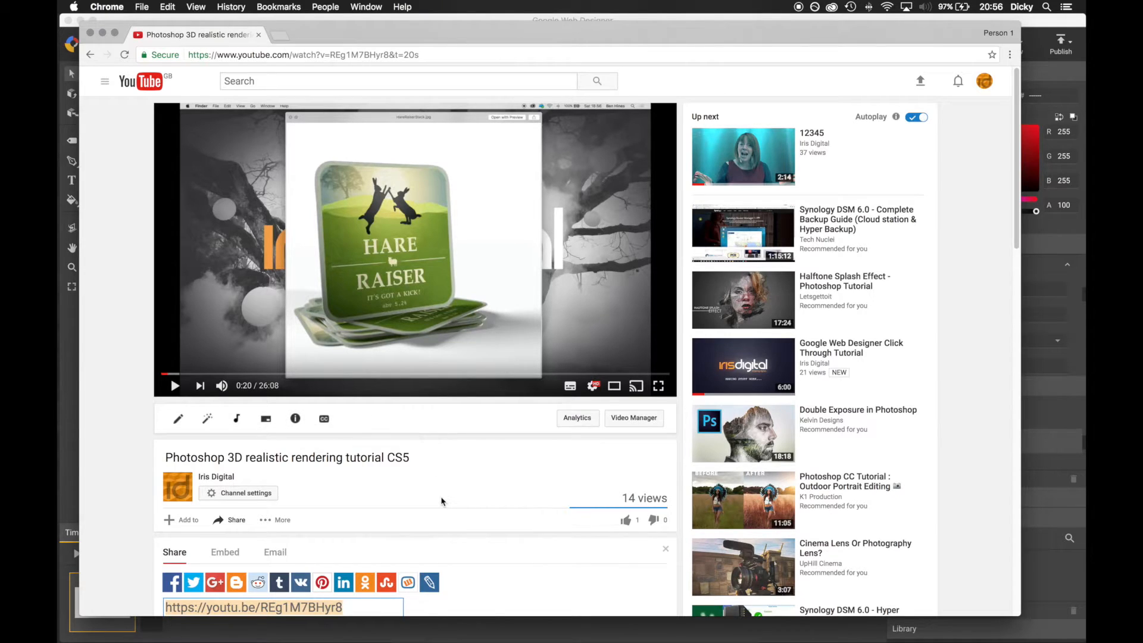
pyautogui.scroll(-2, 441, 500)
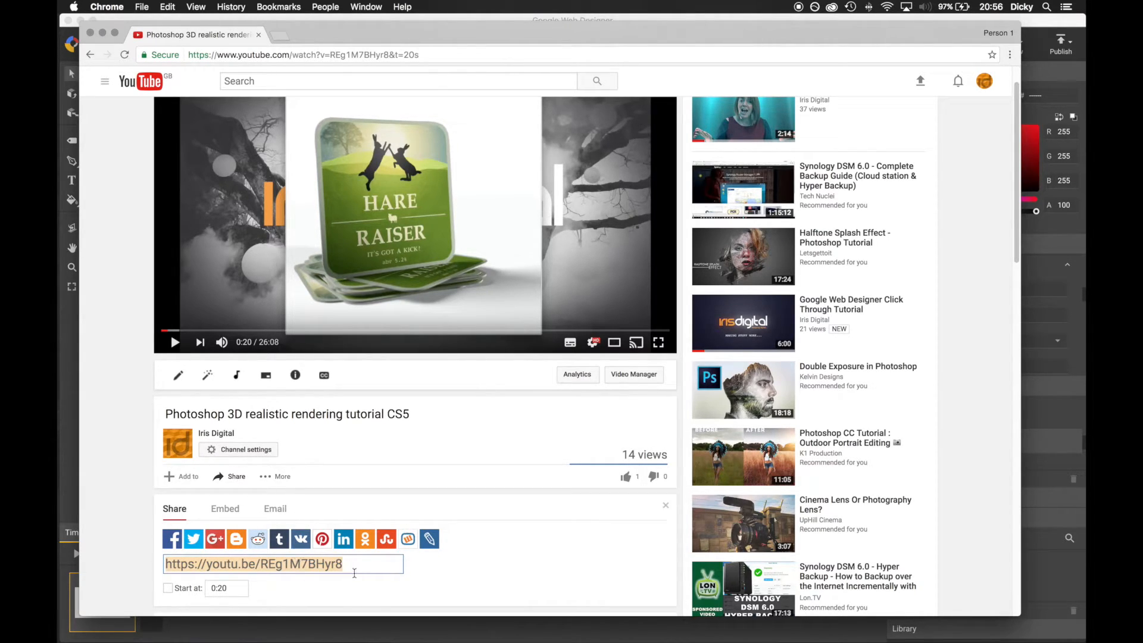
pyautogui.rightClick(277, 567)
pyautogui.click(245, 562)
pyautogui.scroll(-1, 245, 562)
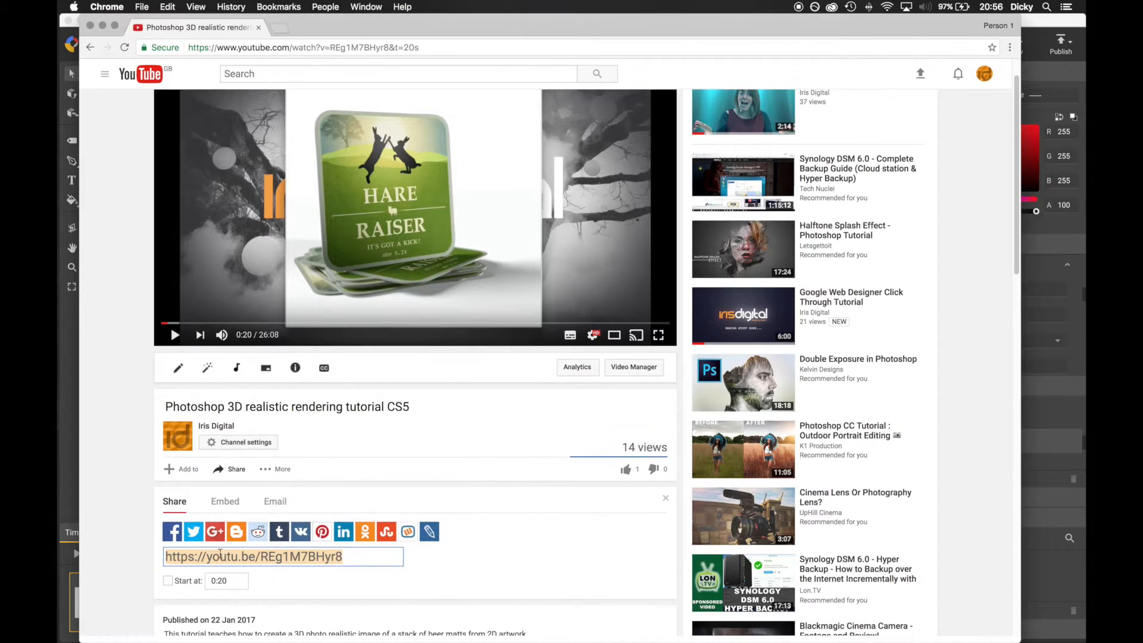
pyautogui.rightClick(255, 563)
pyautogui.click(279, 497)
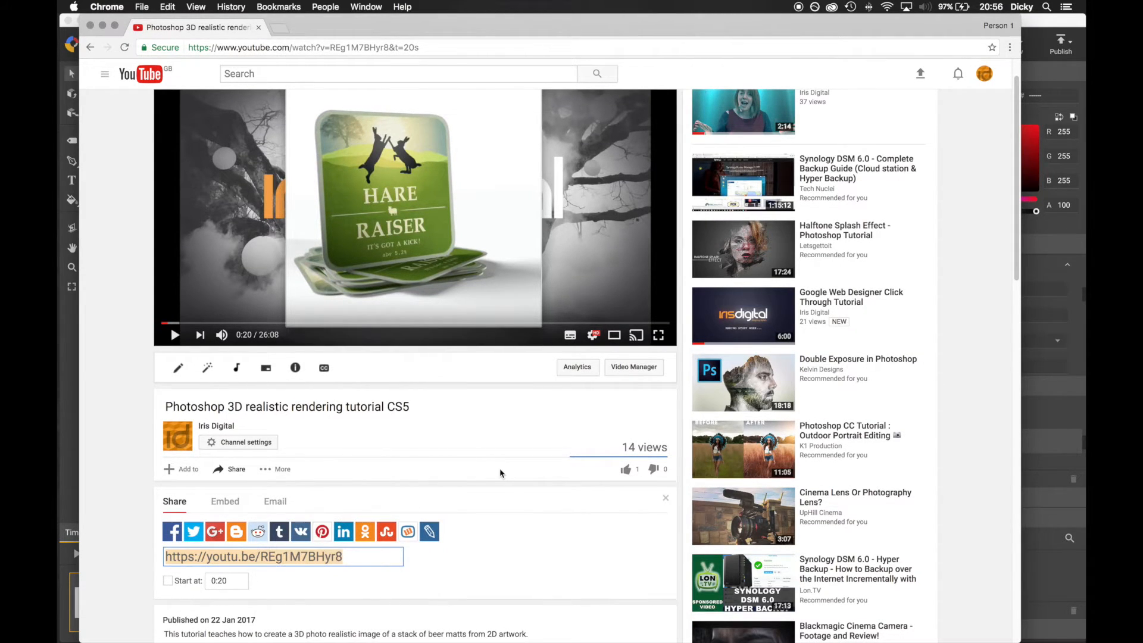
pyautogui.press('super+Tab')
pyautogui.write('https://youtu.be/REg1M7BHyr8')
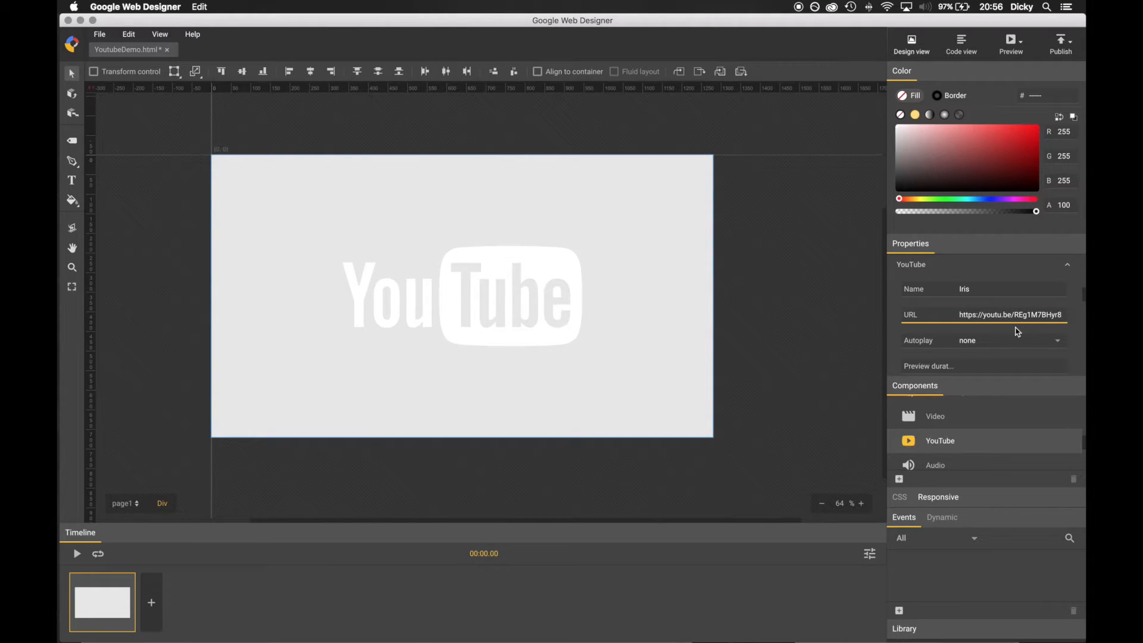
pyautogui.press('Return')
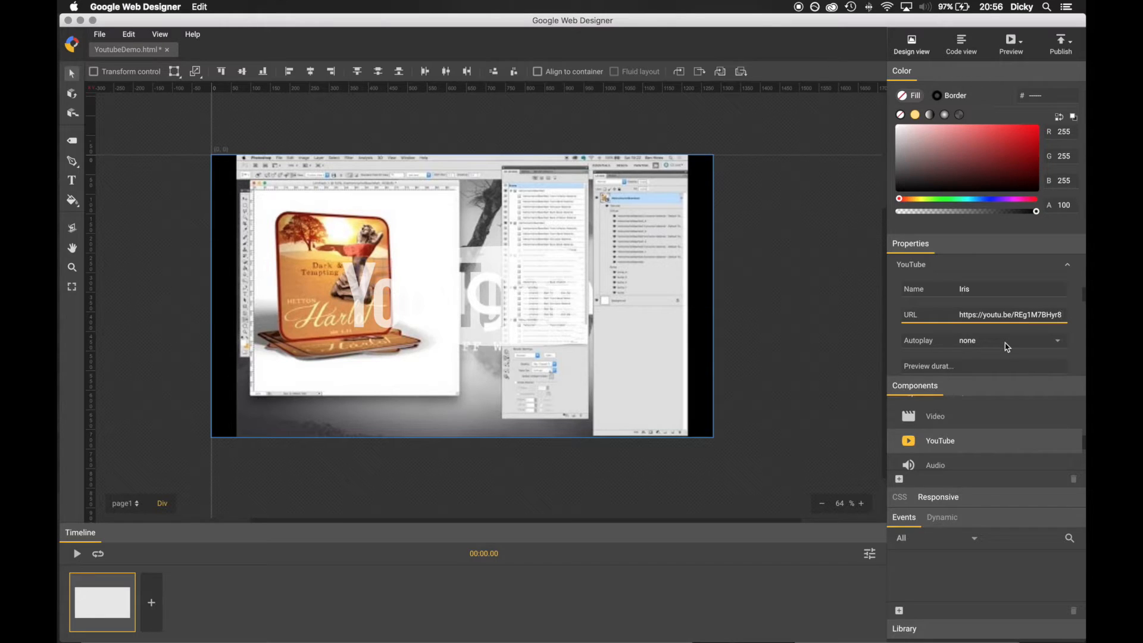
pyautogui.click(1020, 331)
# Step: Review the autoplay and preview duration settings of the YouTube component and set autoplay to standard
pyautogui.scroll(-2, 1020, 331)
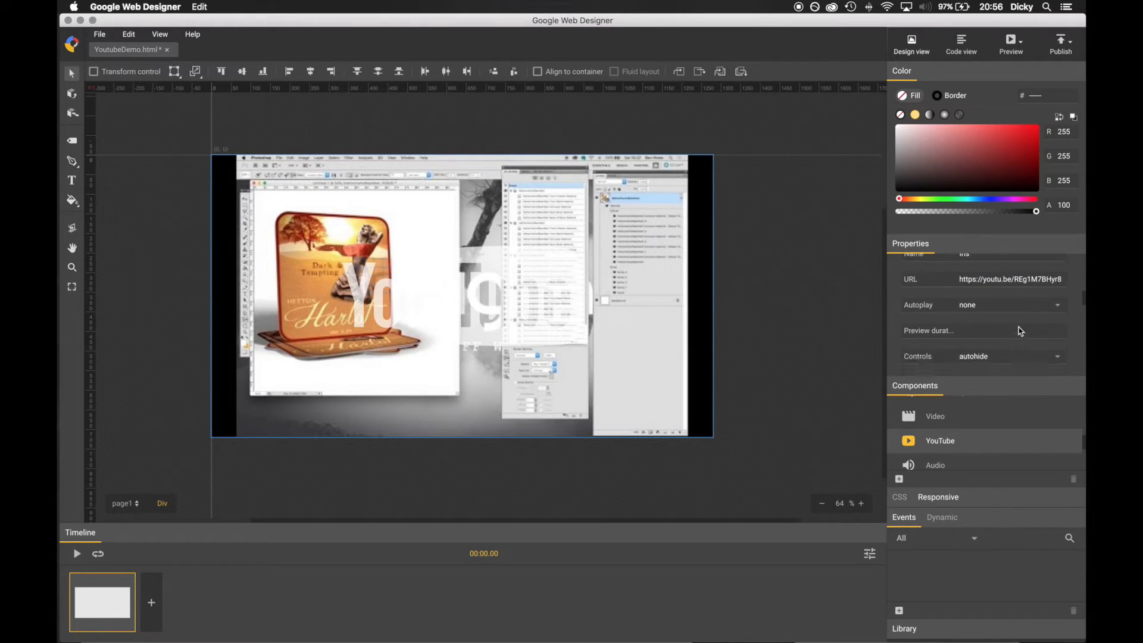
pyautogui.scroll(-1, 1002, 304)
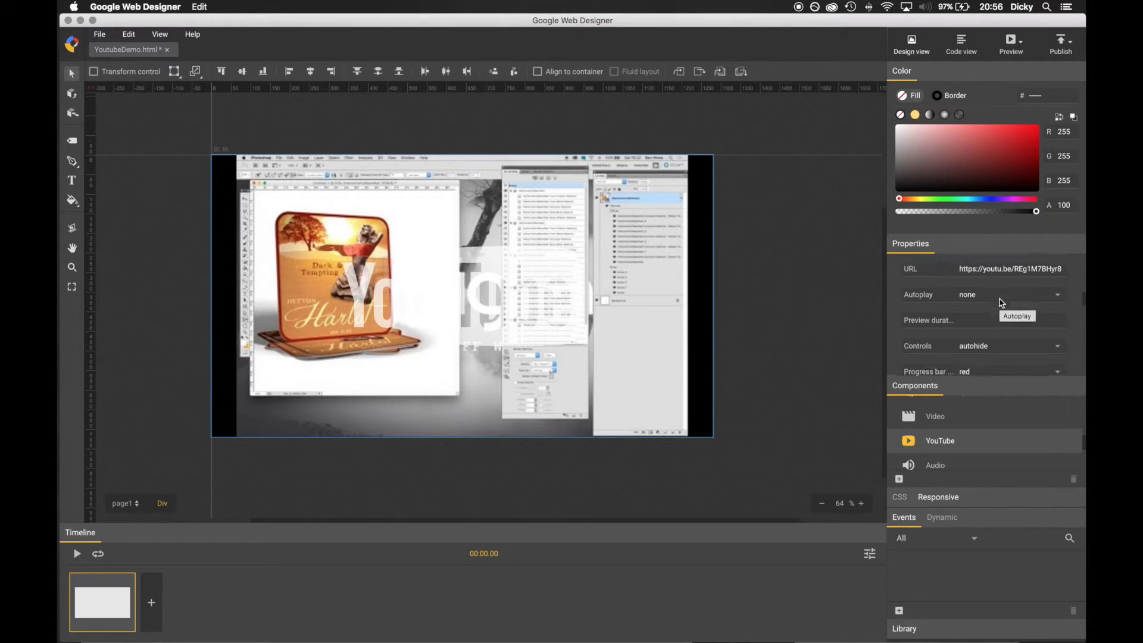
pyautogui.click(1061, 296)
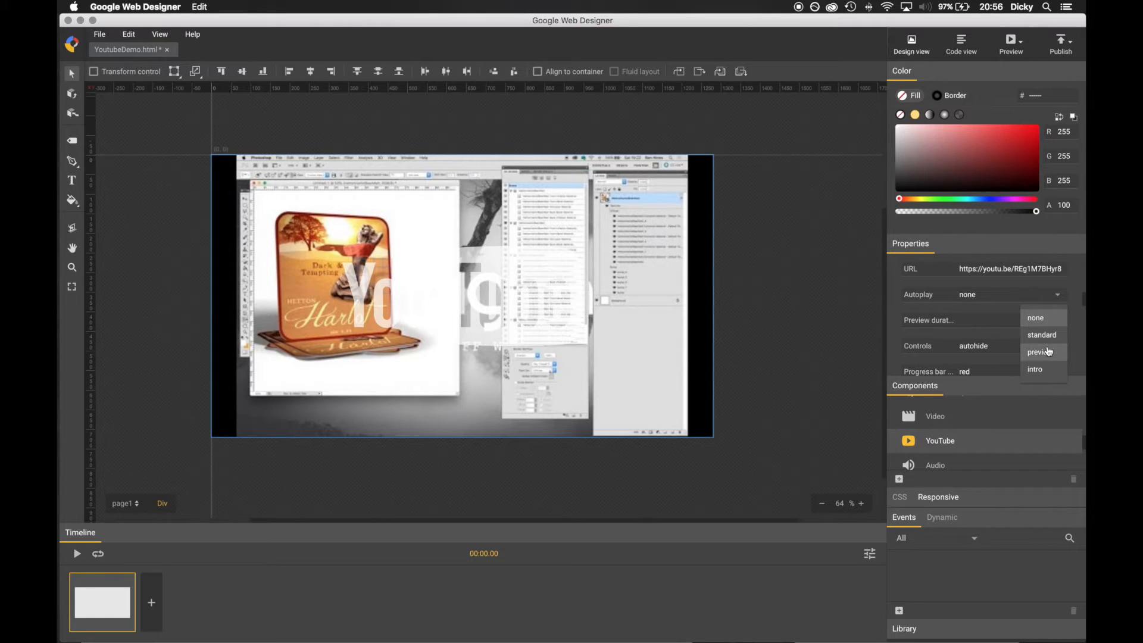
pyautogui.click(1000, 304)
pyautogui.scroll(-1, 999, 304)
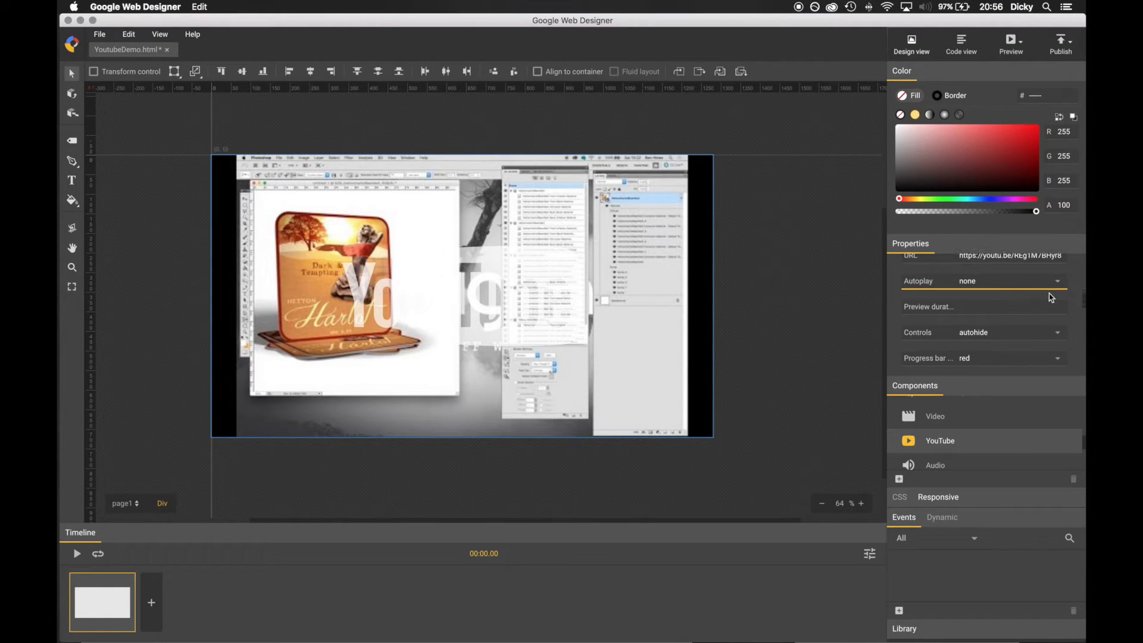
pyautogui.click(965, 309)
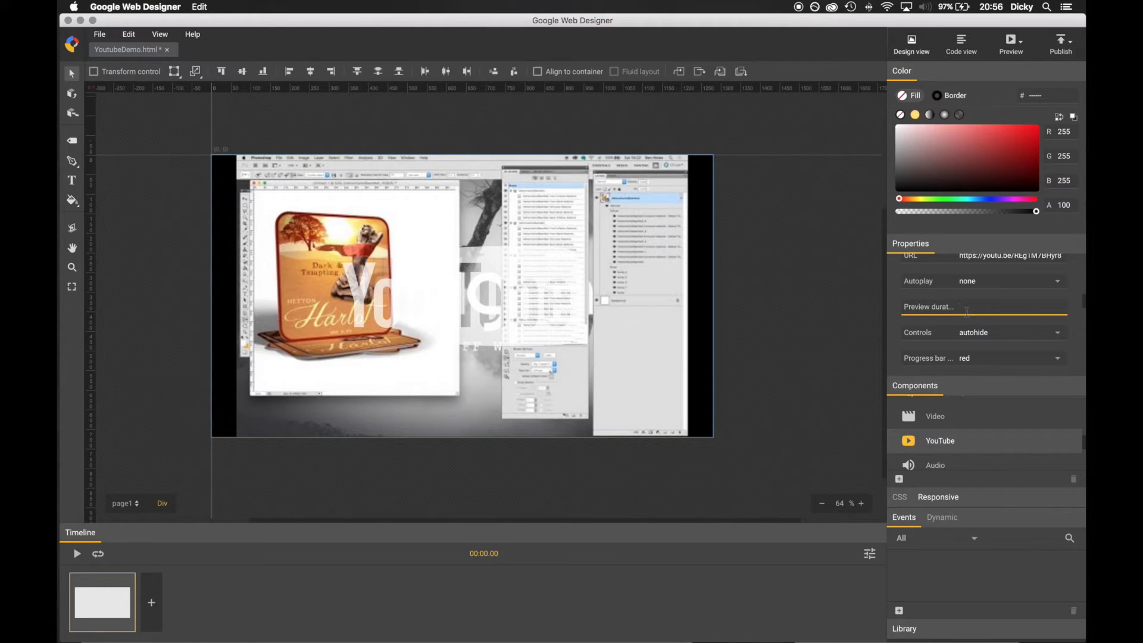
pyautogui.click(1007, 284)
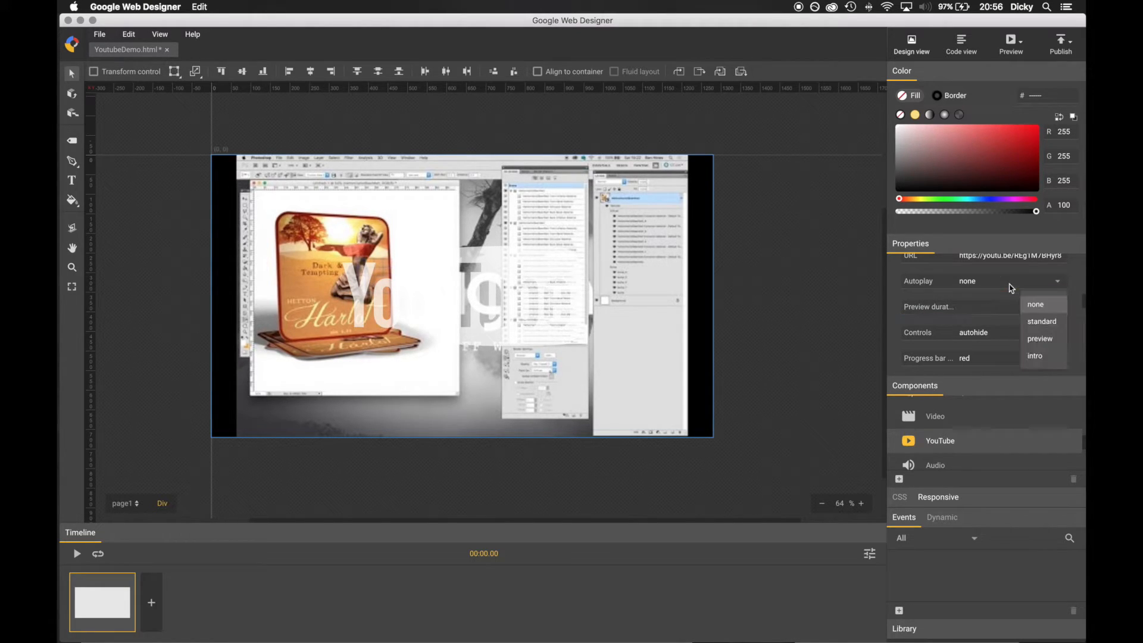
pyautogui.click(1042, 323)
# Step: Check the YouTube component's controls and progress bar color options, keeping autohide and red
pyautogui.scroll(-3, 1011, 307)
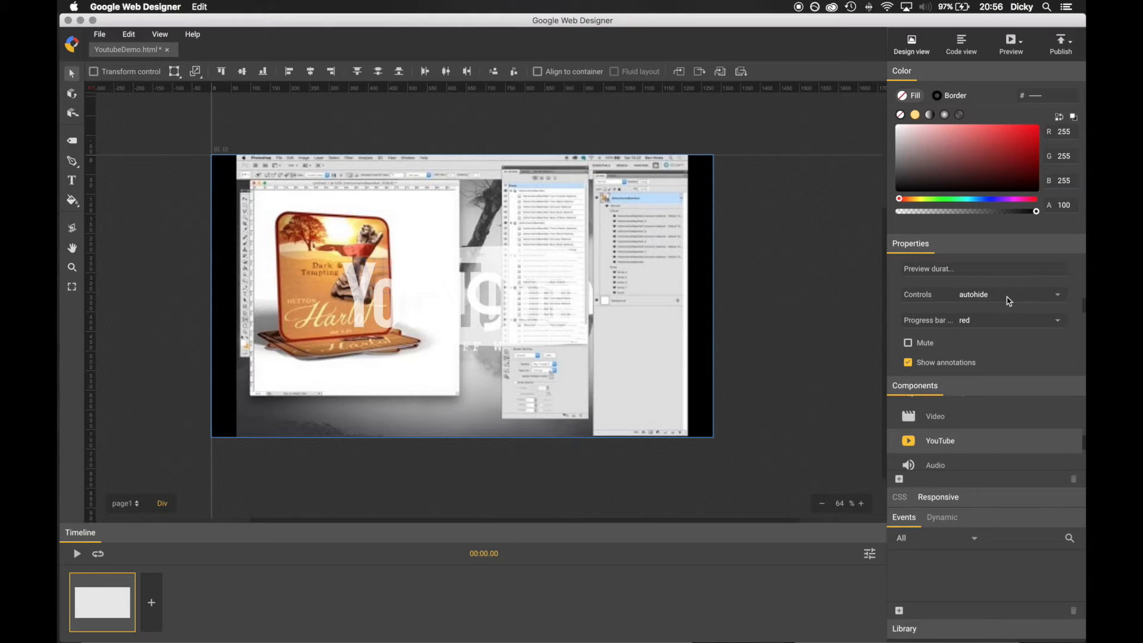
pyautogui.click(1058, 296)
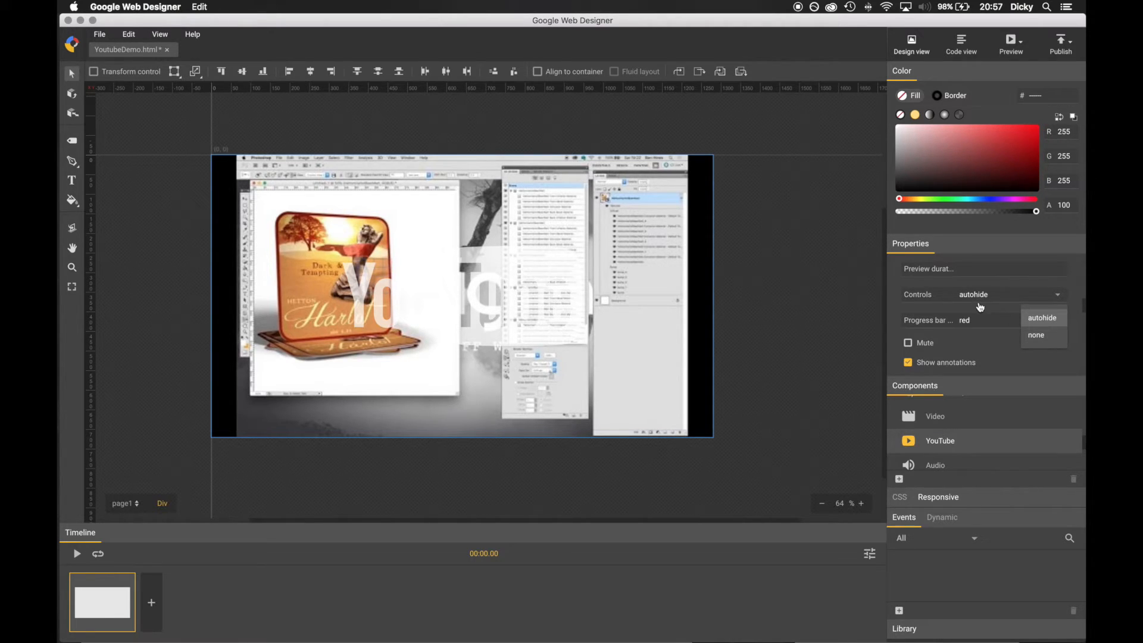
pyautogui.click(987, 343)
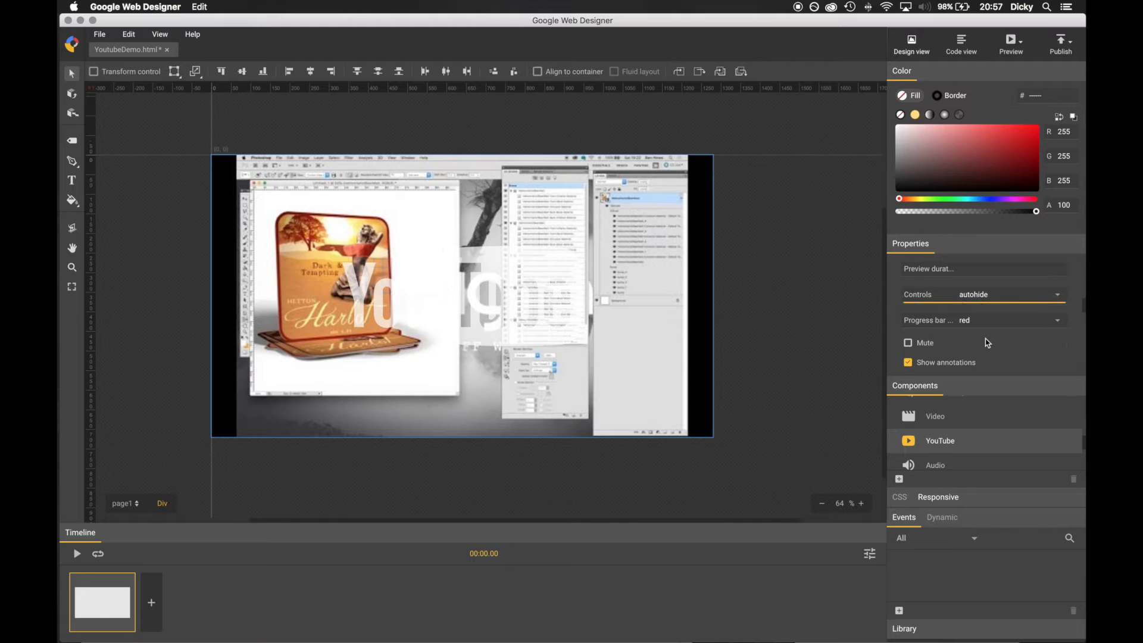
pyautogui.scroll(-1, 1033, 348)
pyautogui.click(1060, 319)
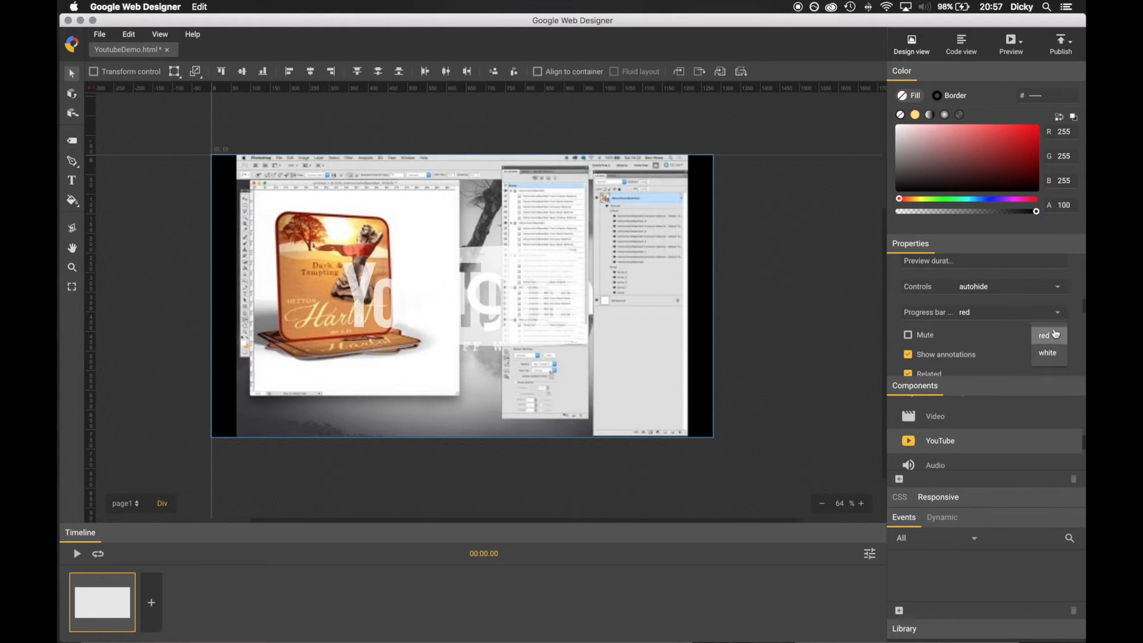
pyautogui.click(1019, 351)
pyautogui.scroll(-5, 990, 335)
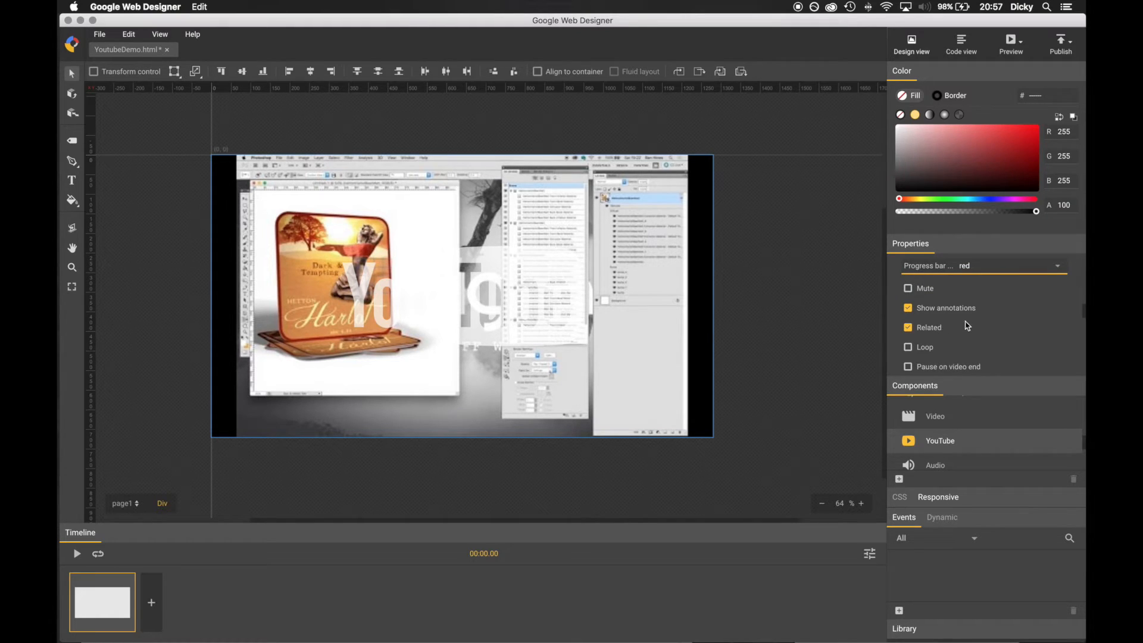
# Step: Turn off related videos and turn on looping for the YouTube component, leaving annotations shown
pyautogui.scroll(-1, 948, 294)
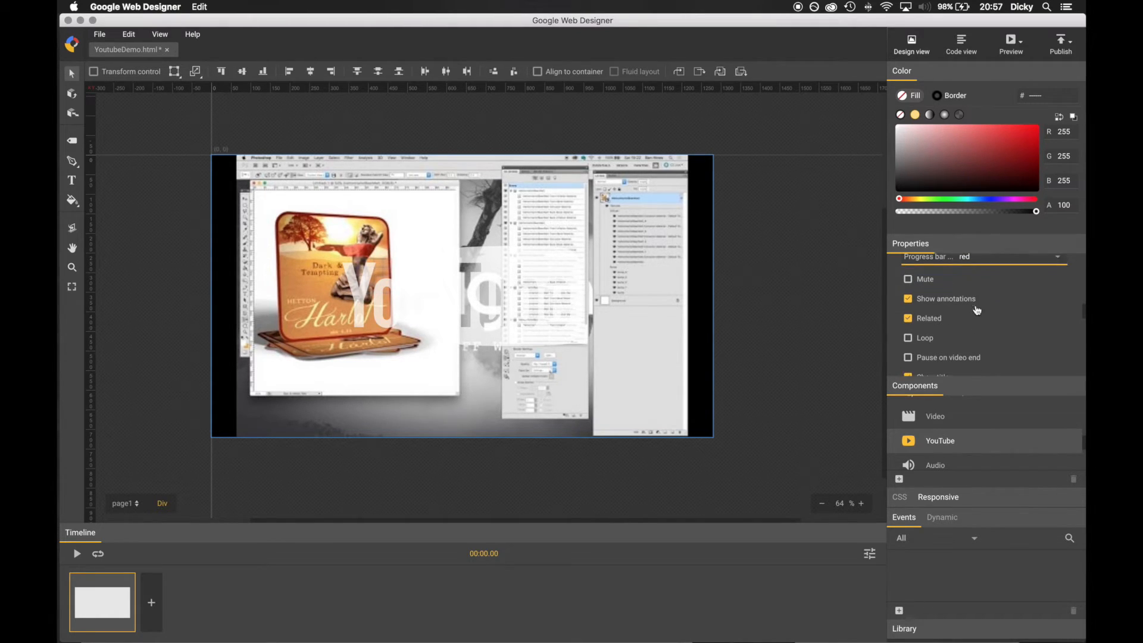
pyautogui.click(908, 297)
pyautogui.scroll(-3, 968, 309)
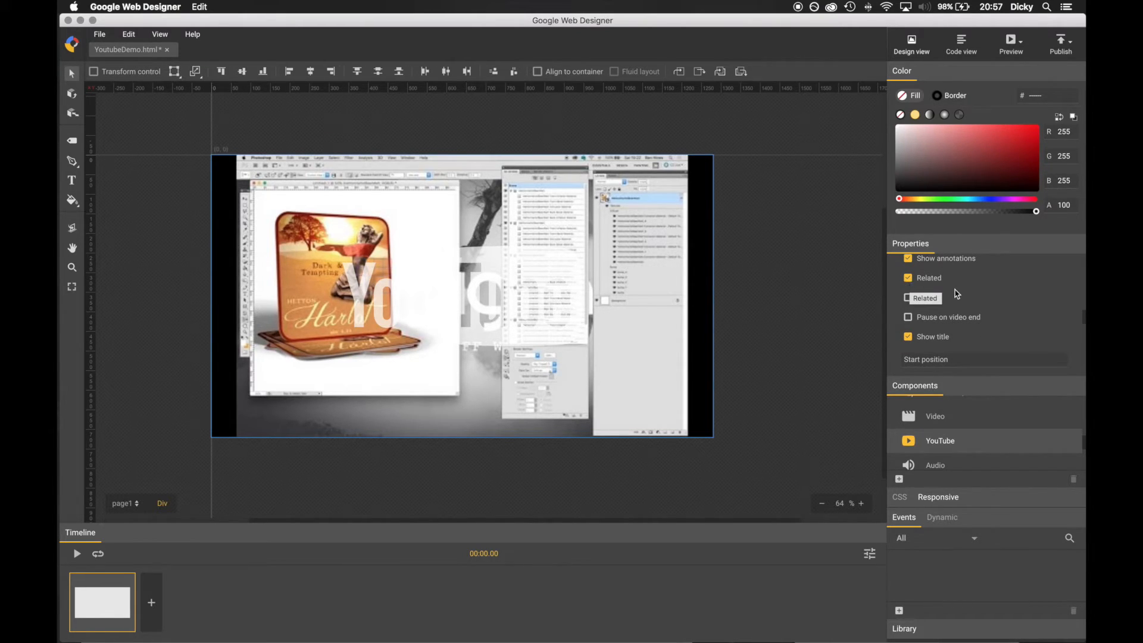
pyautogui.click(909, 279)
pyautogui.click(909, 280)
pyautogui.click(909, 298)
pyautogui.scroll(-2, 910, 320)
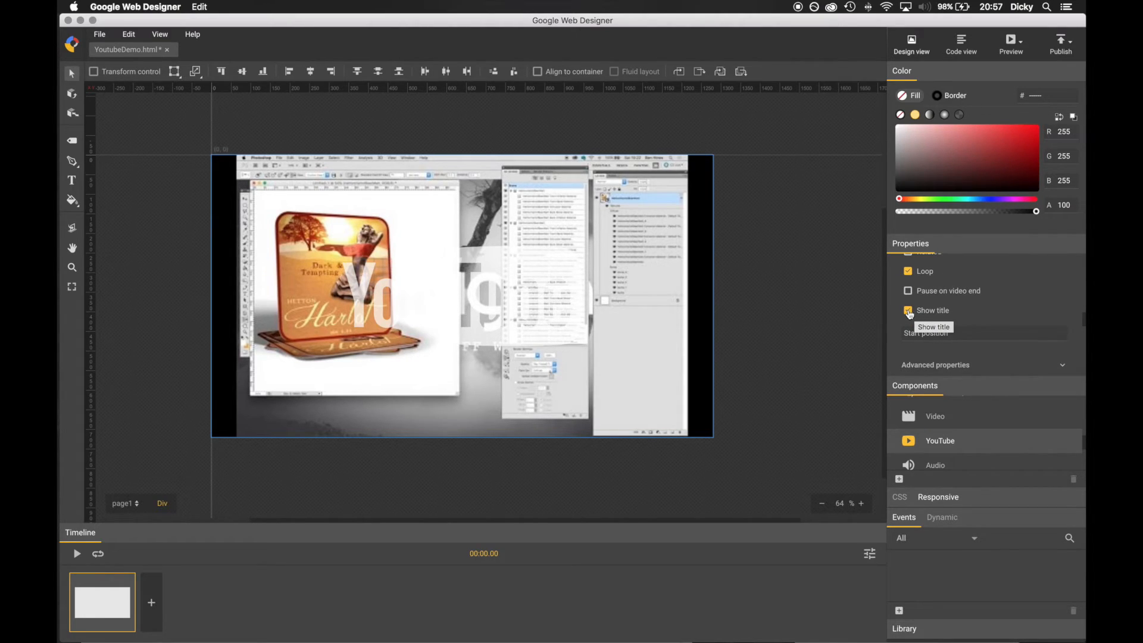
# Step: Examine the YouTube component's remaining properties, including show title, start position, style, border and padding
pyautogui.scroll(5, 996, 321)
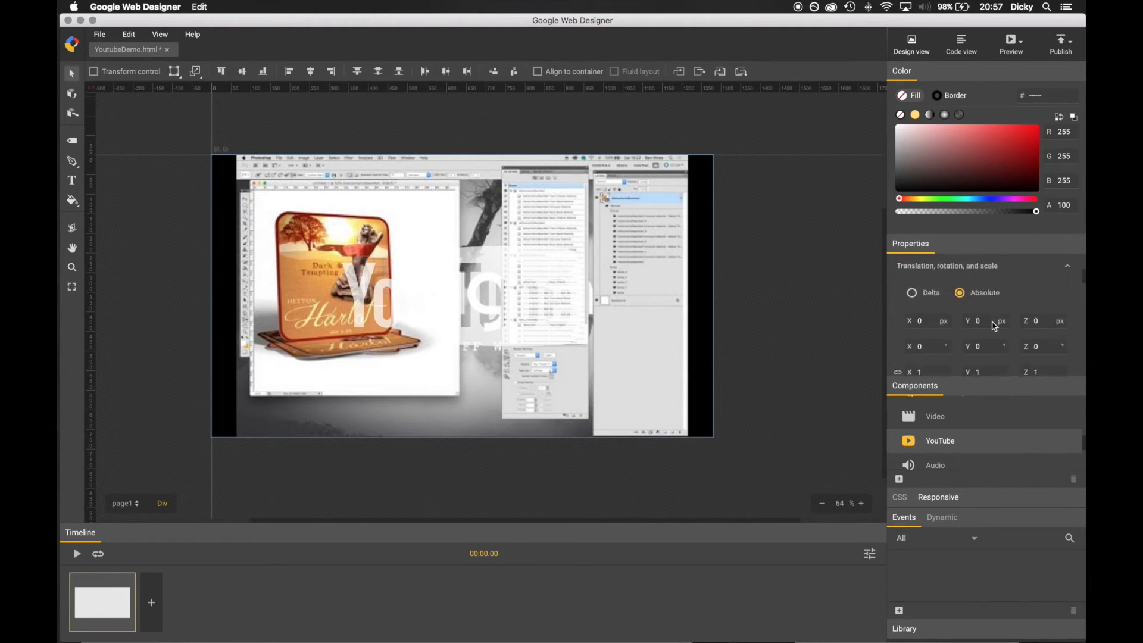
pyautogui.scroll(-5, 977, 292)
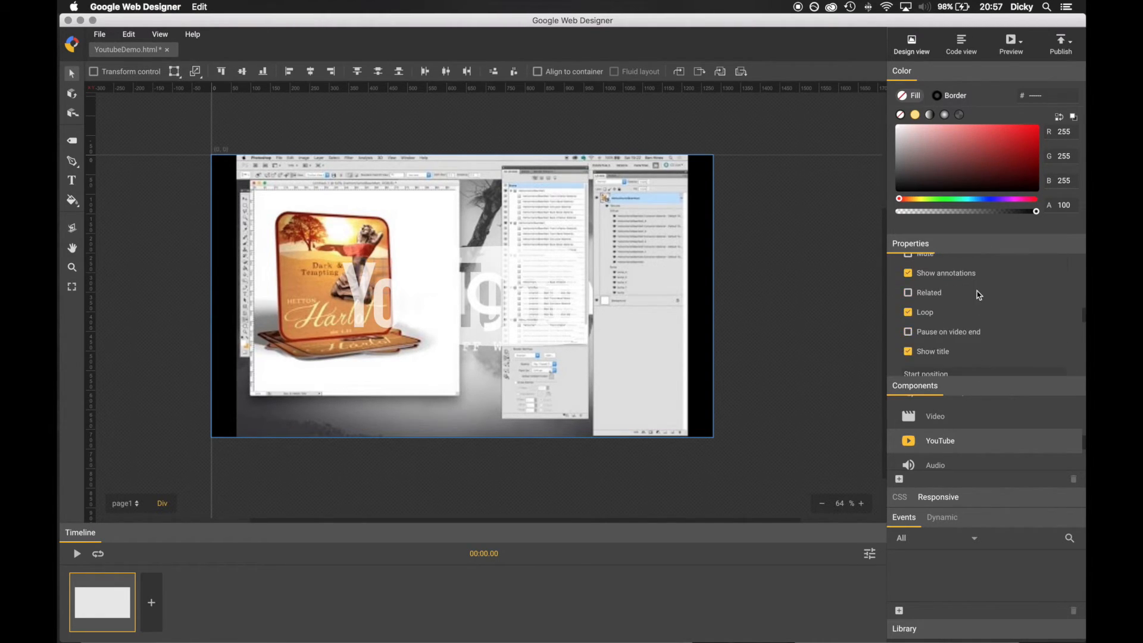
pyautogui.scroll(-1, 974, 297)
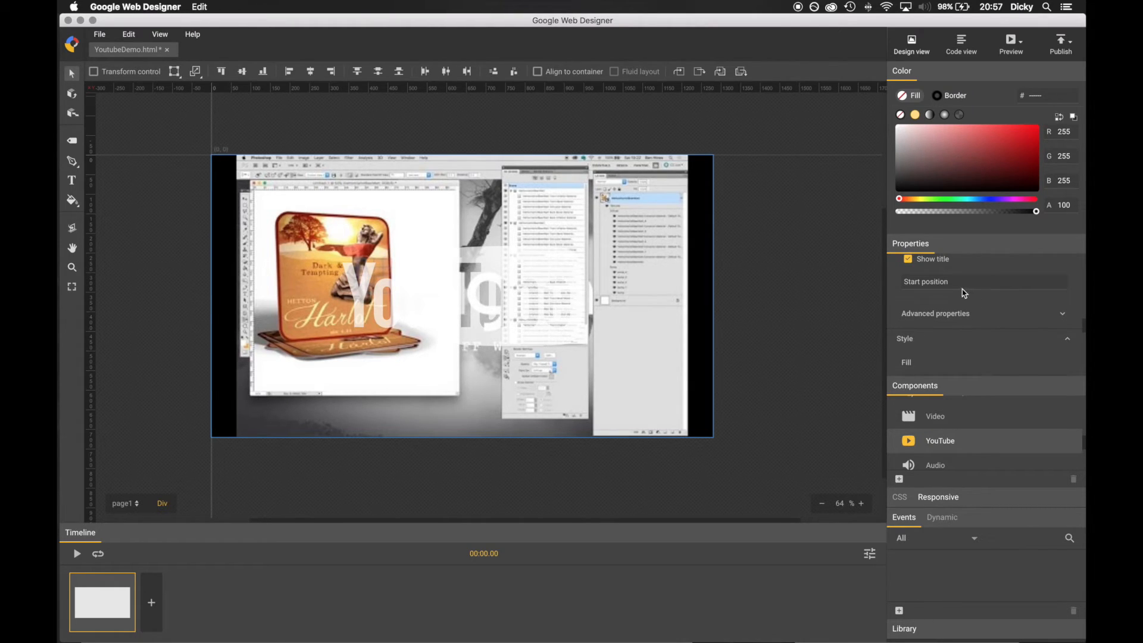
pyautogui.click(964, 288)
pyautogui.scroll(-3, 1028, 320)
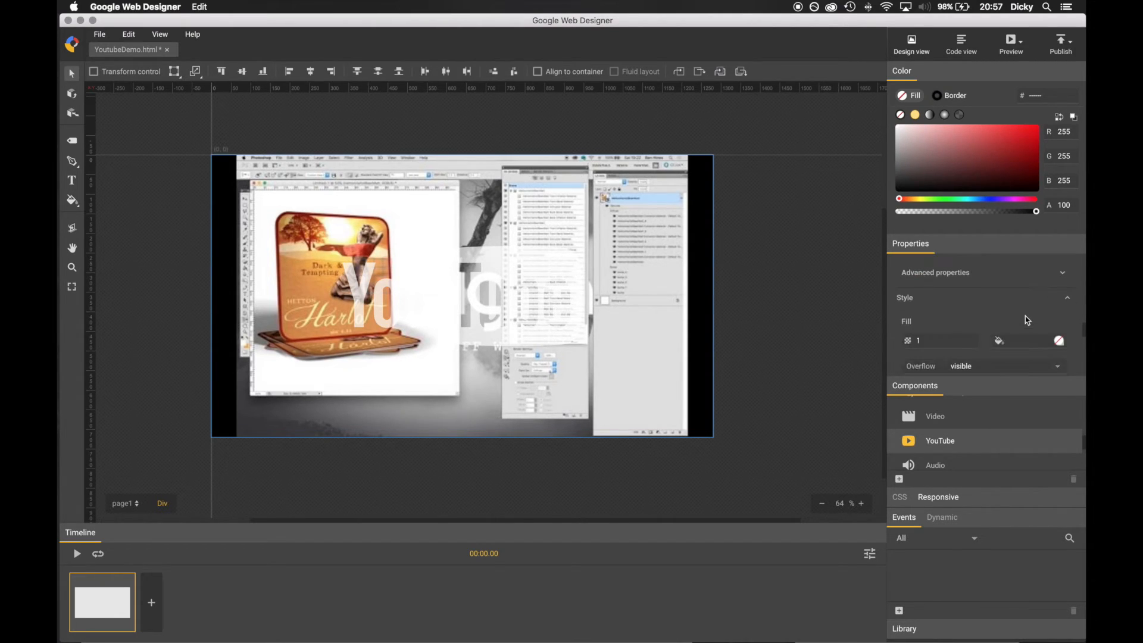
pyautogui.scroll(-5, 1027, 320)
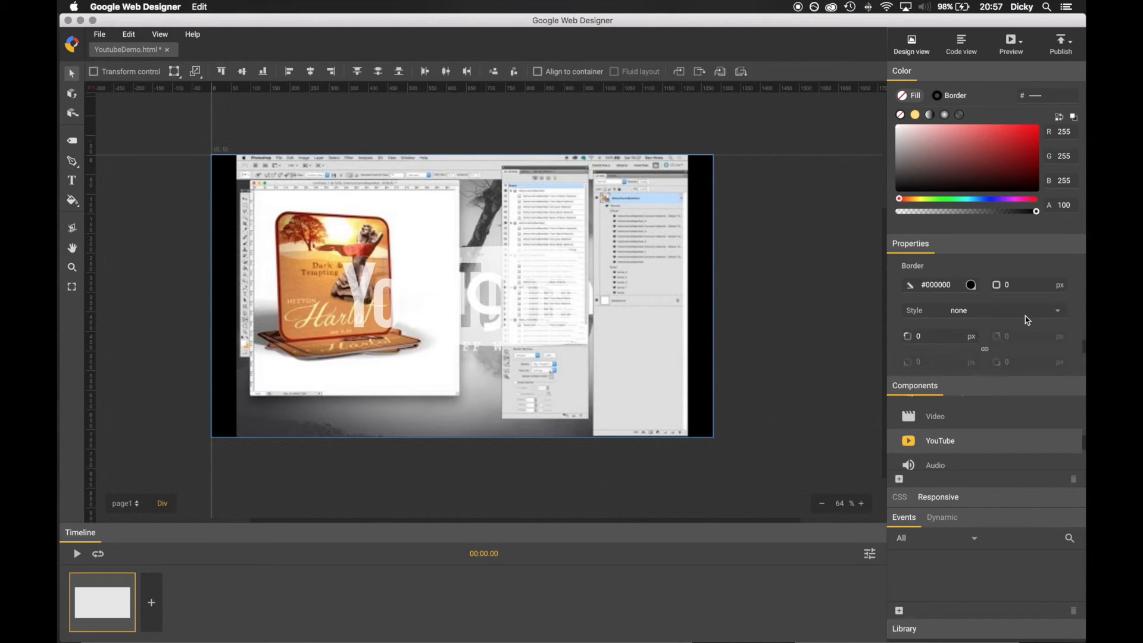
pyautogui.scroll(-3, 1028, 320)
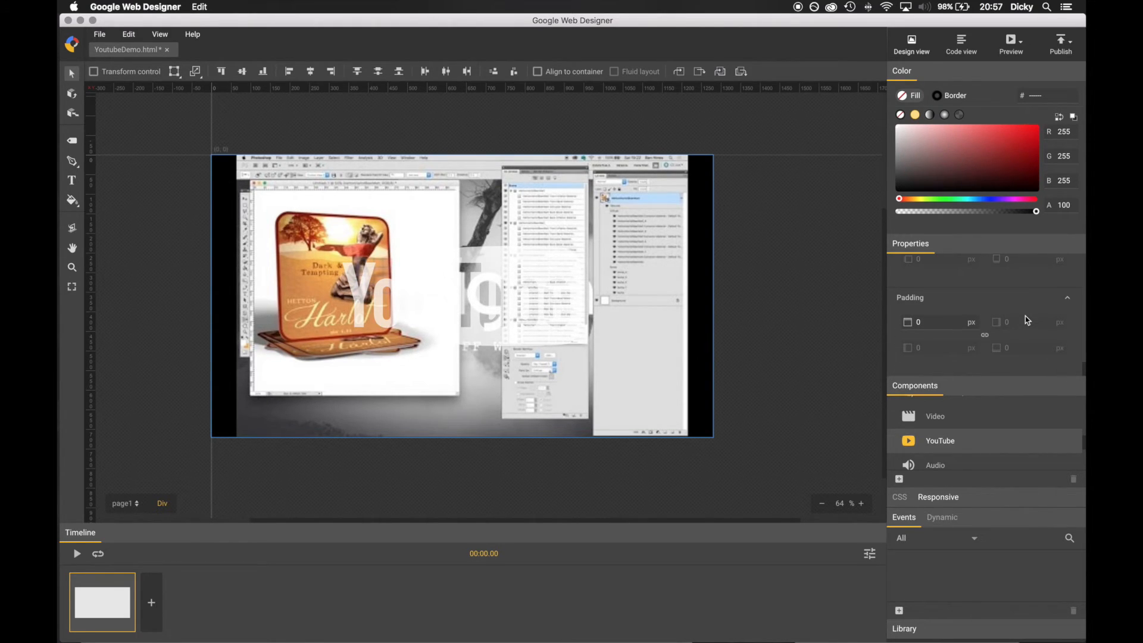
pyautogui.scroll(10, 1027, 320)
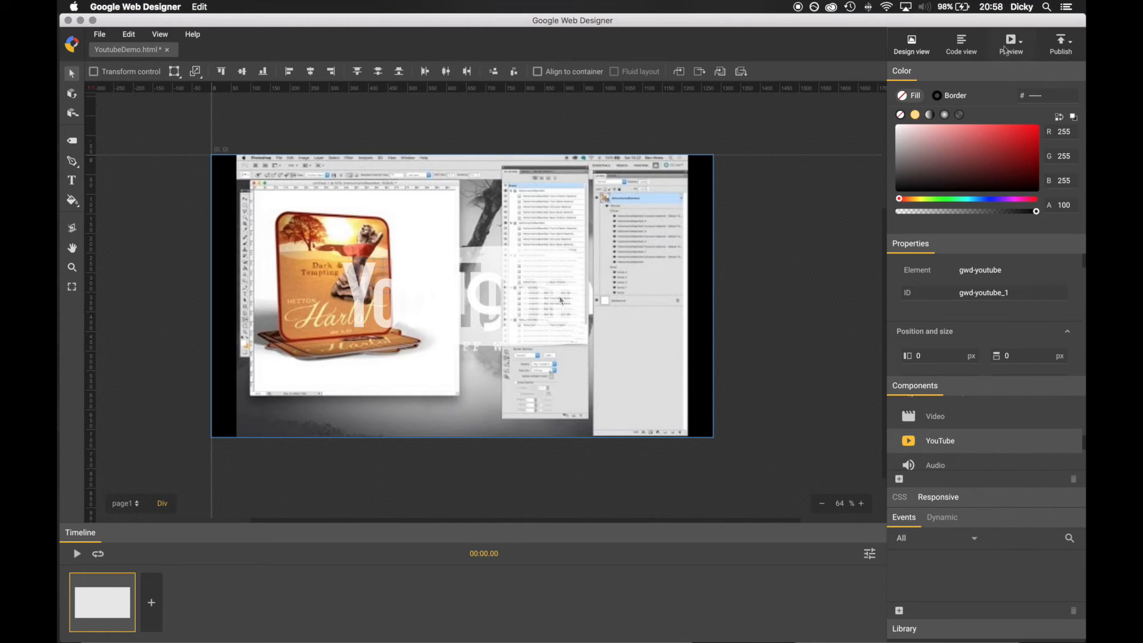
# Step: Preview the page in Safari and pause the embedded video once it has started playing
pyautogui.click(1005, 50)
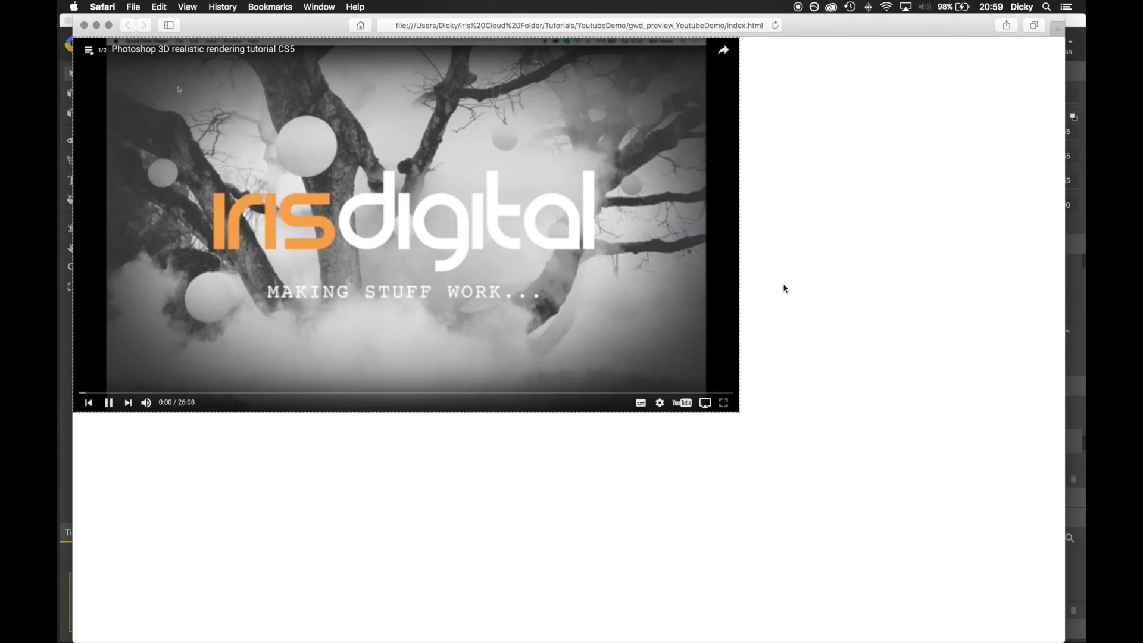
pyautogui.click(110, 404)
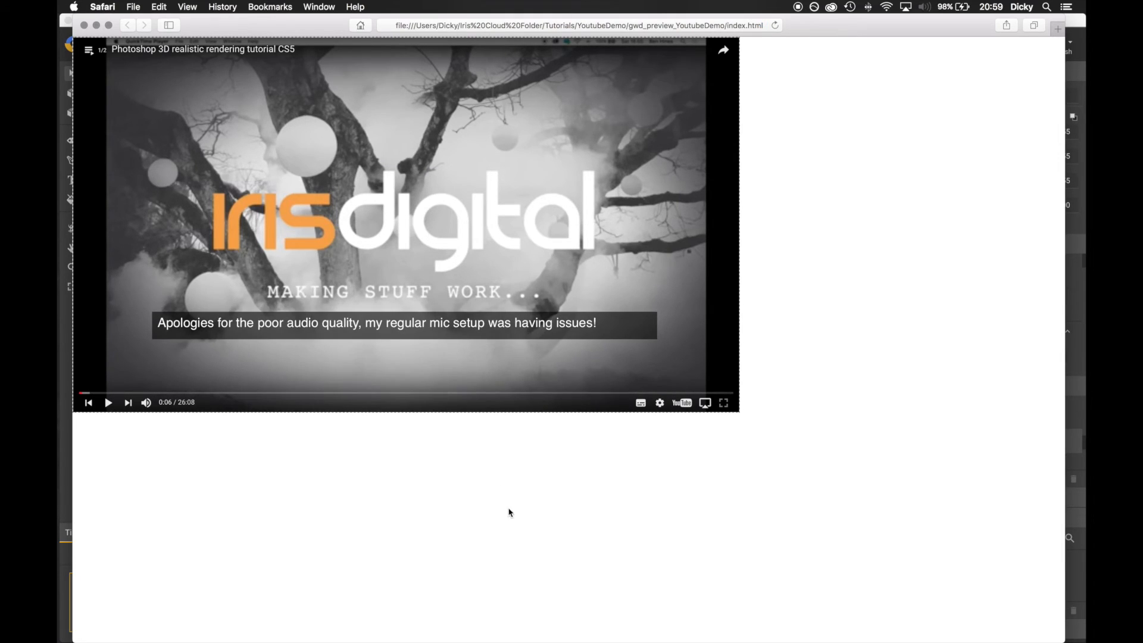